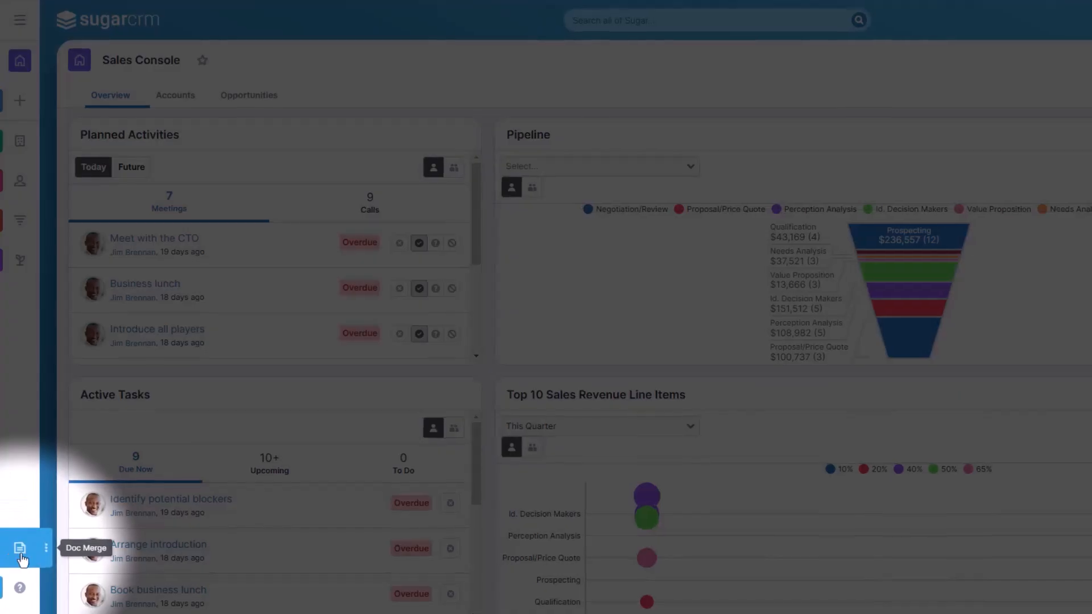
Step: Open the Doc Merge Template Assistant and switch to the Word document "Shipping label - Lesson 2" alongside it
click(20, 548)
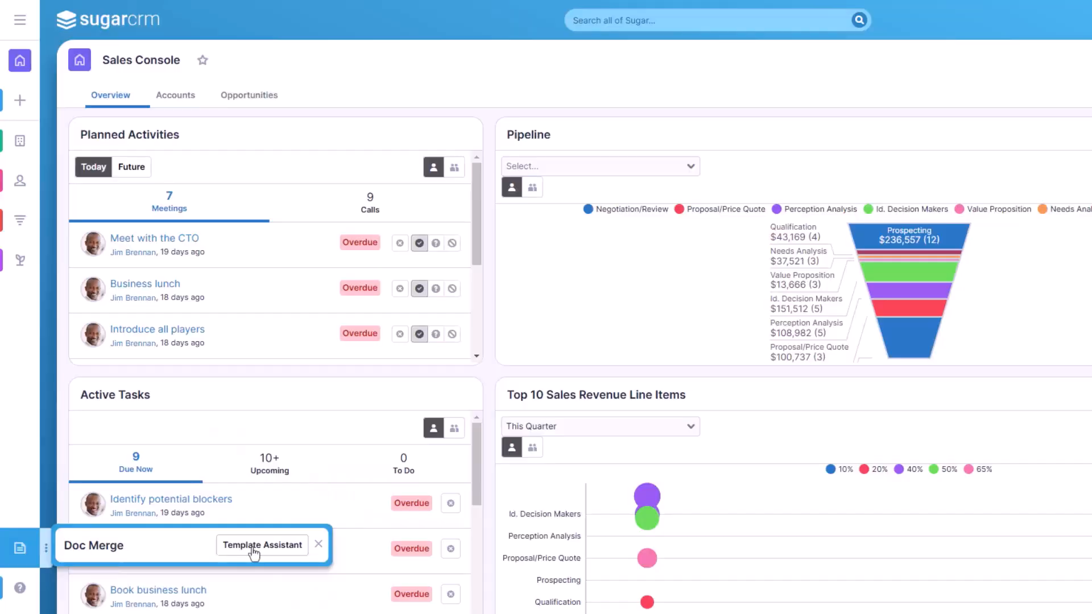
click(256, 546)
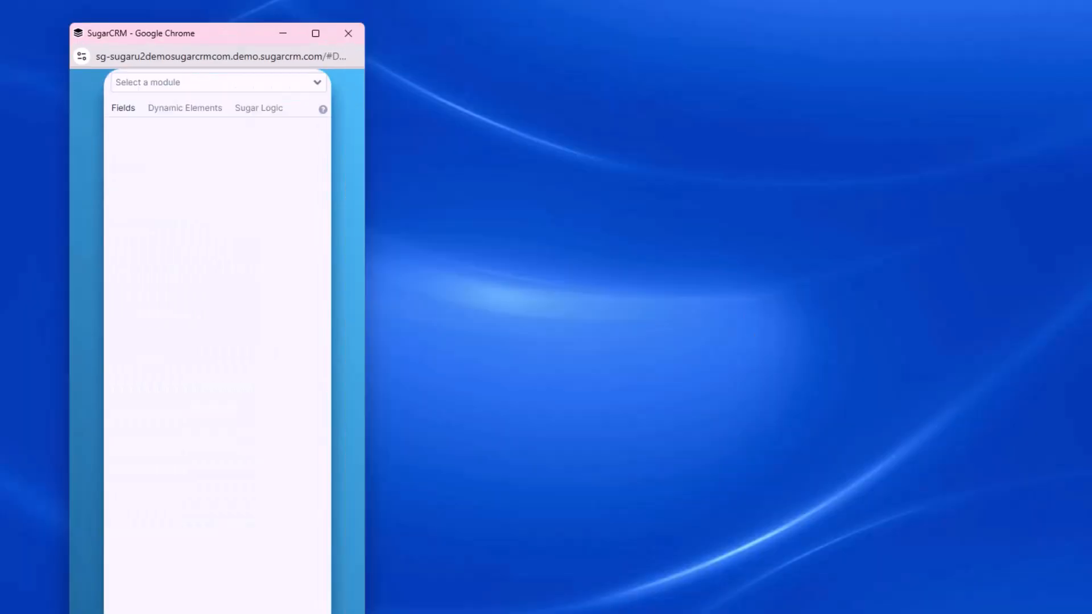
key(alt+Tab)
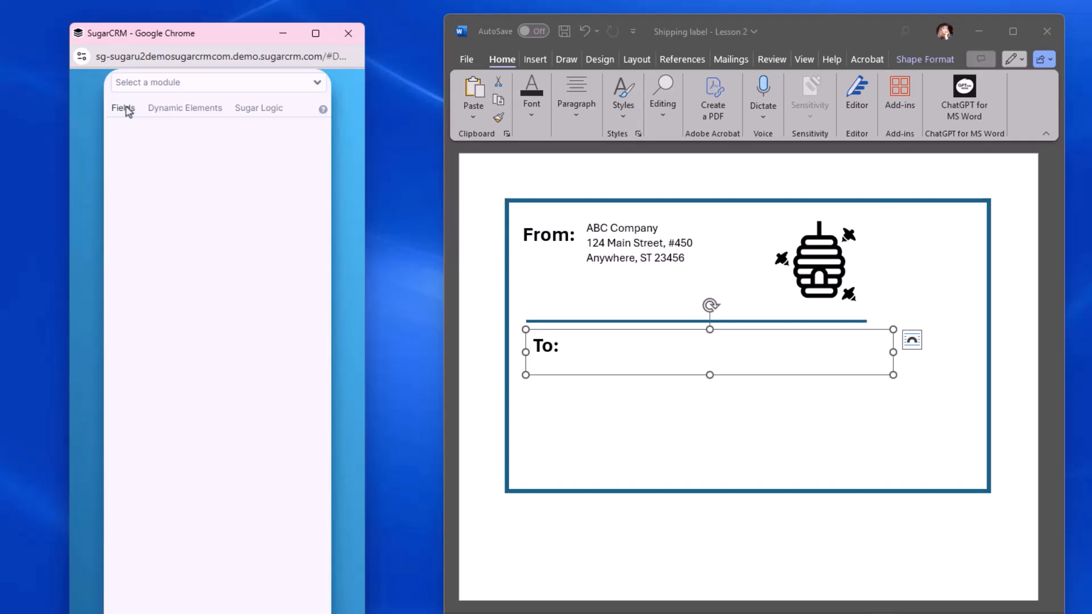
Step: Choose Accounts as the module in the Template Assistant
click(147, 84)
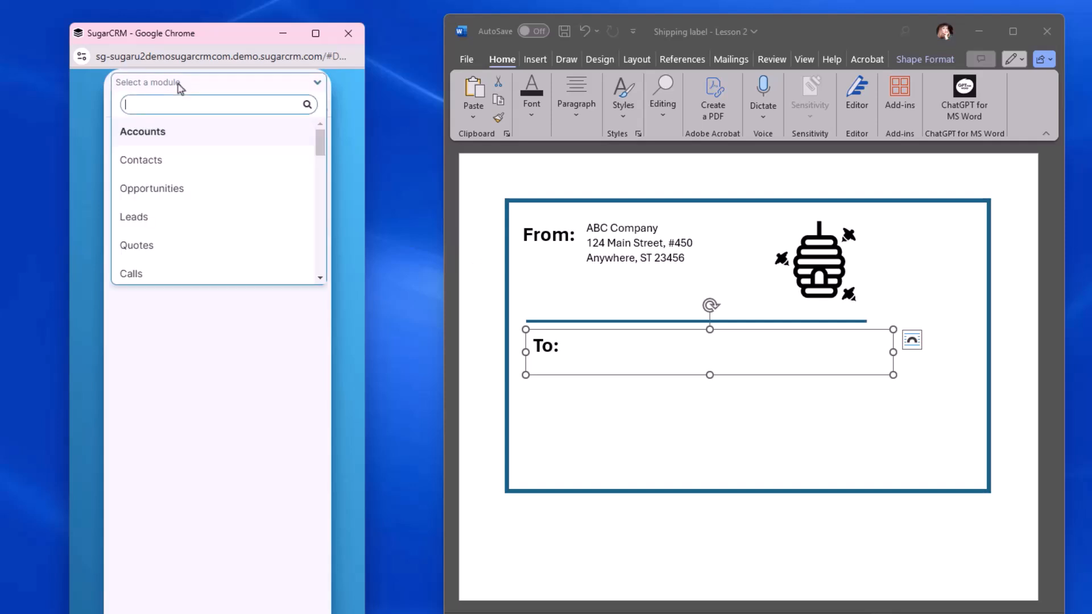
mouse_move(320, 154)
mouse_down()
mouse_move(319, 200)
mouse_move(319, 142)
mouse_move(339, 240)
mouse_move(343, 360)
mouse_move(335, 137)
mouse_up()
click(202, 137)
Step: Find the Accounts field Name by searching for "name", copy its tag, and insert {name} after "To:" with extra spacing in the label
click(237, 163)
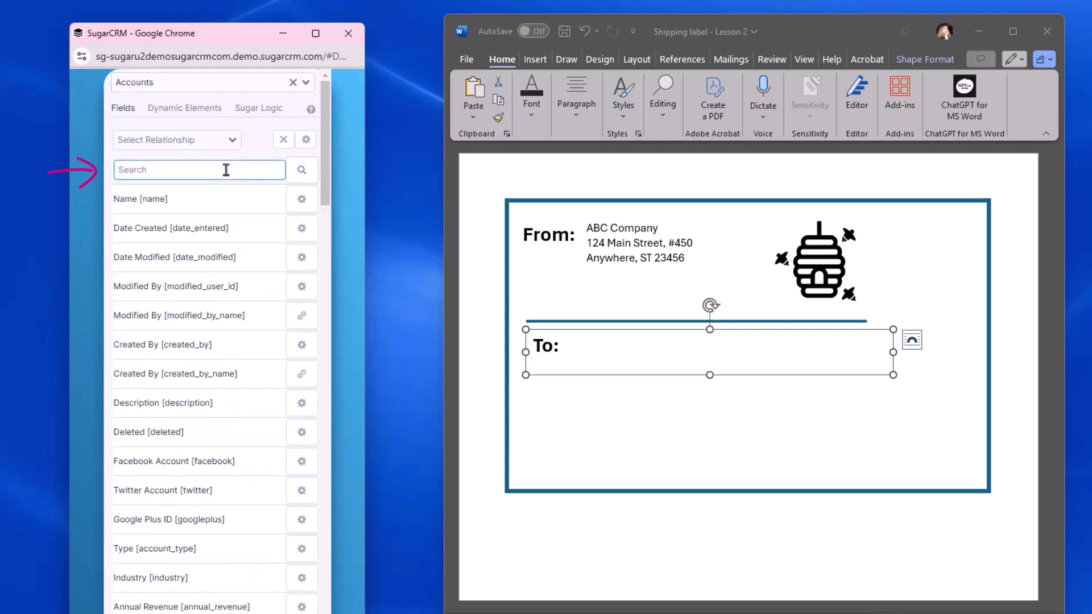
text(name)
click(161, 205)
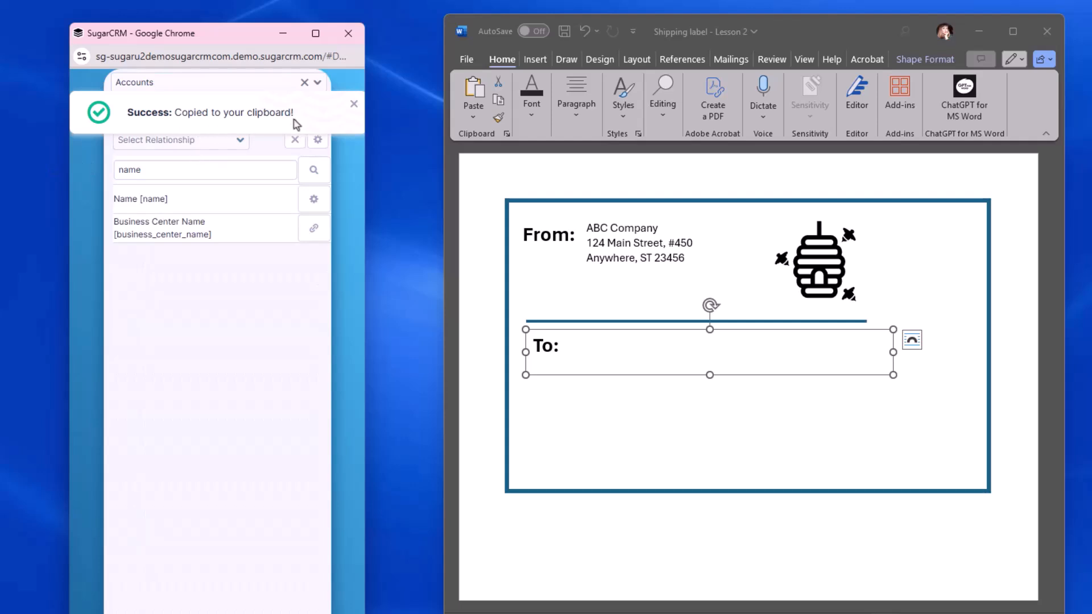
click(576, 348)
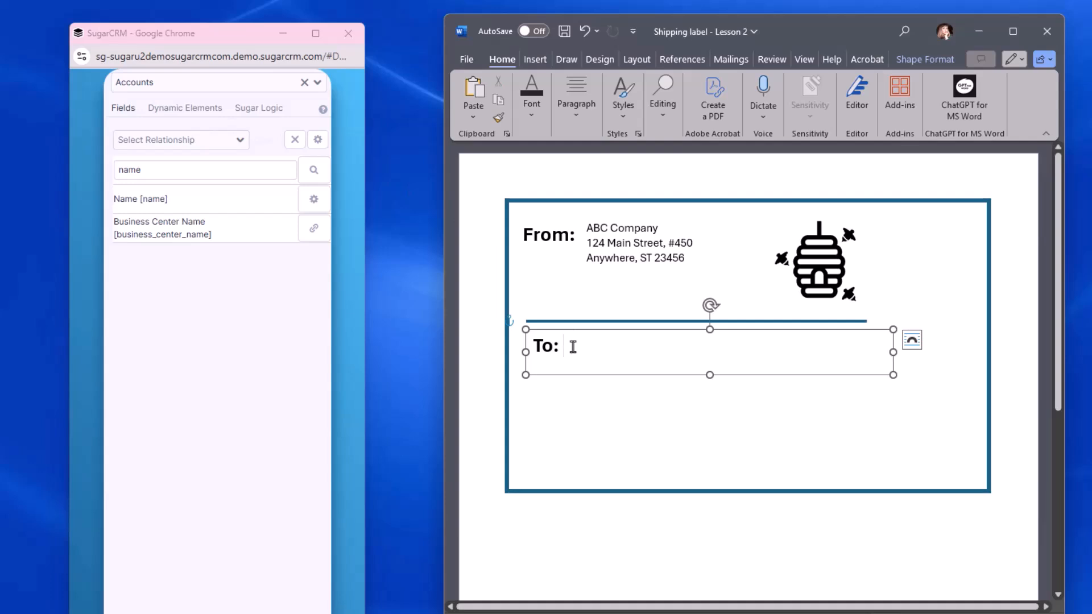
text({name})
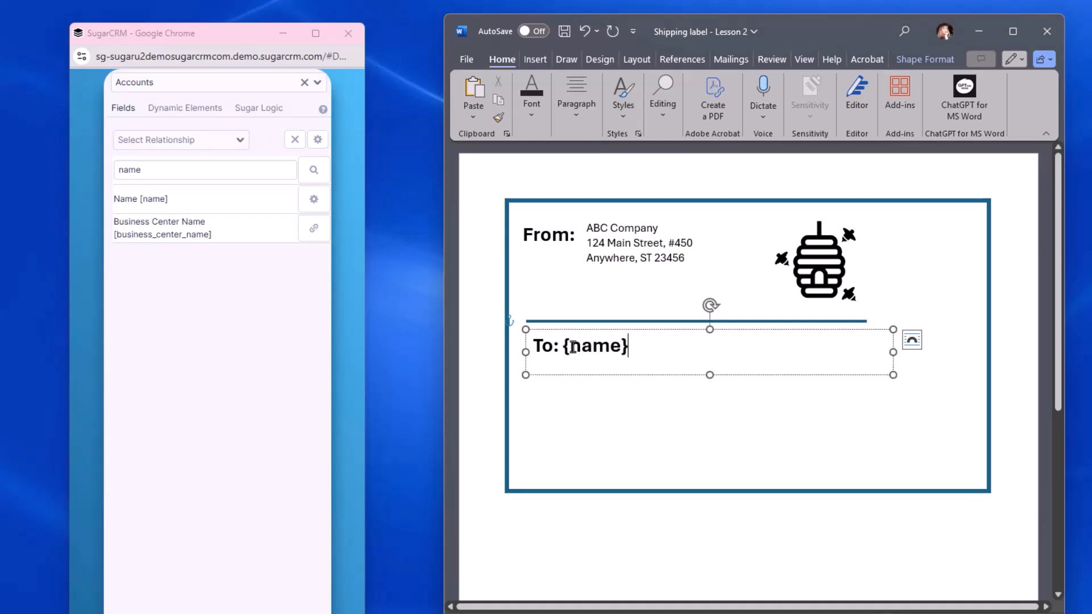
click(563, 346)
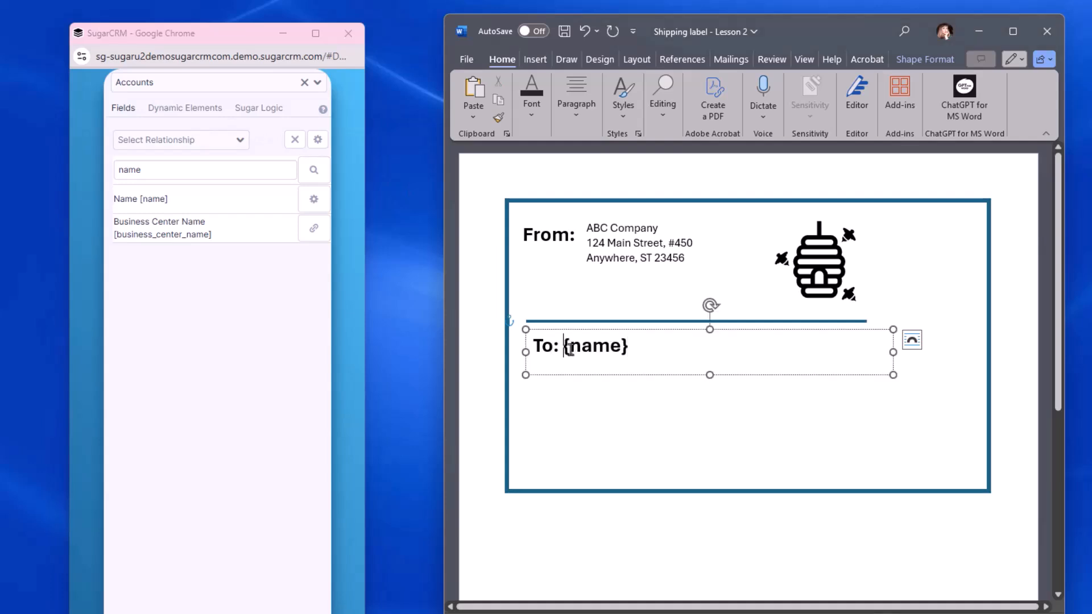
Step: Start a new line after {name} and extend the "To:" text box downward to make room for the address
click(663, 349)
key(Return)
drag(710, 375, 709, 470)
Step: Replace the field search in the Template Assistant with "ship" to find the shipping address fields
click(146, 173)
key(BackSpace)
key(BackSpace)
key(BackSpace)
key(BackSpace)
text(ship)
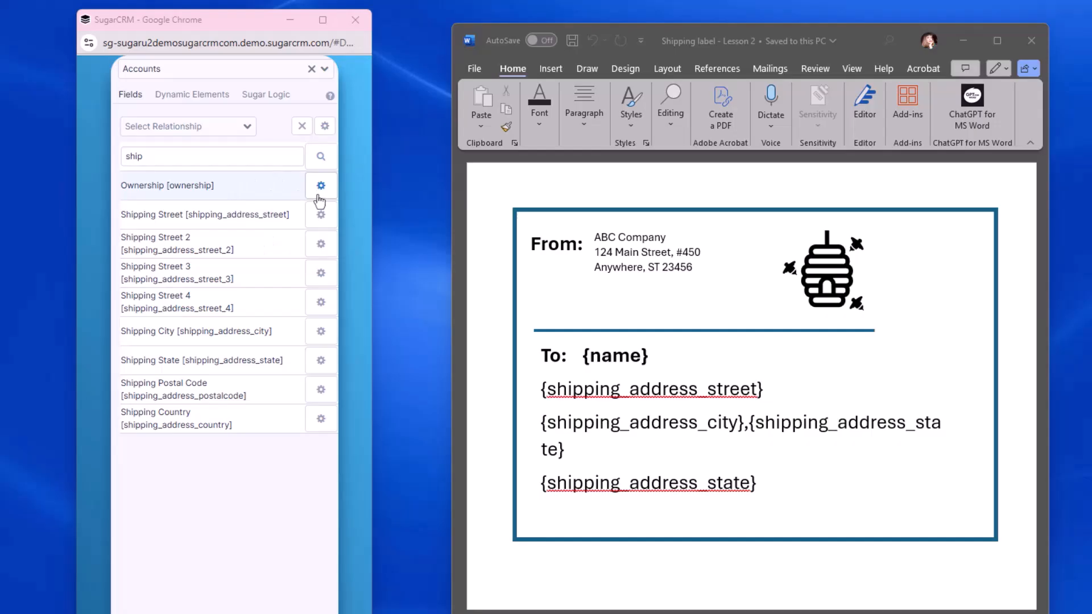
Step: Examine the Ownership field's formatting options: Capitalize, Case, Padding and the Barcode settings
click(320, 186)
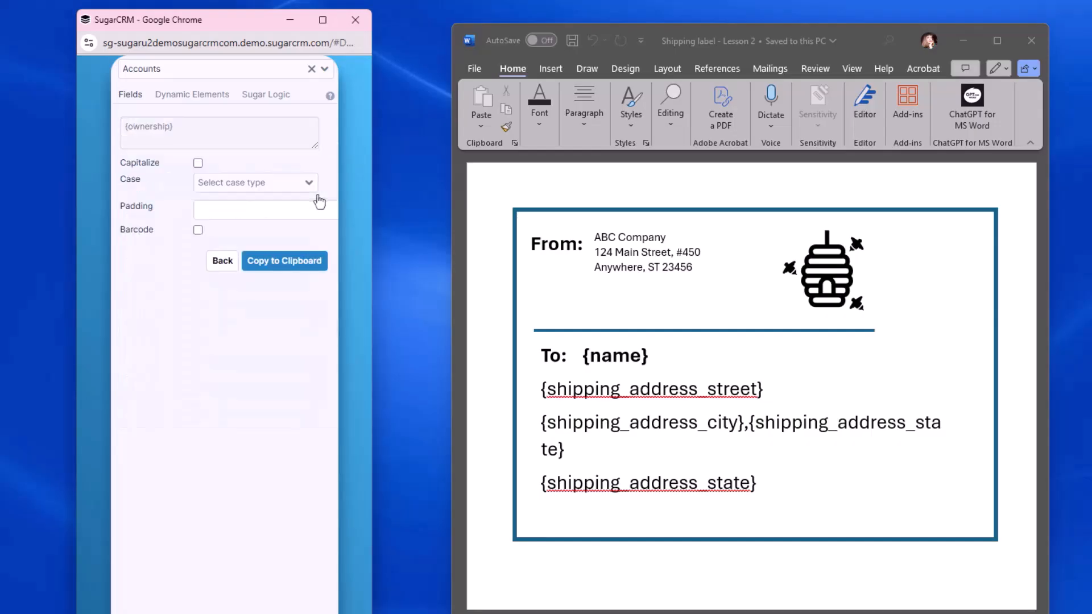
click(198, 164)
click(198, 165)
click(307, 182)
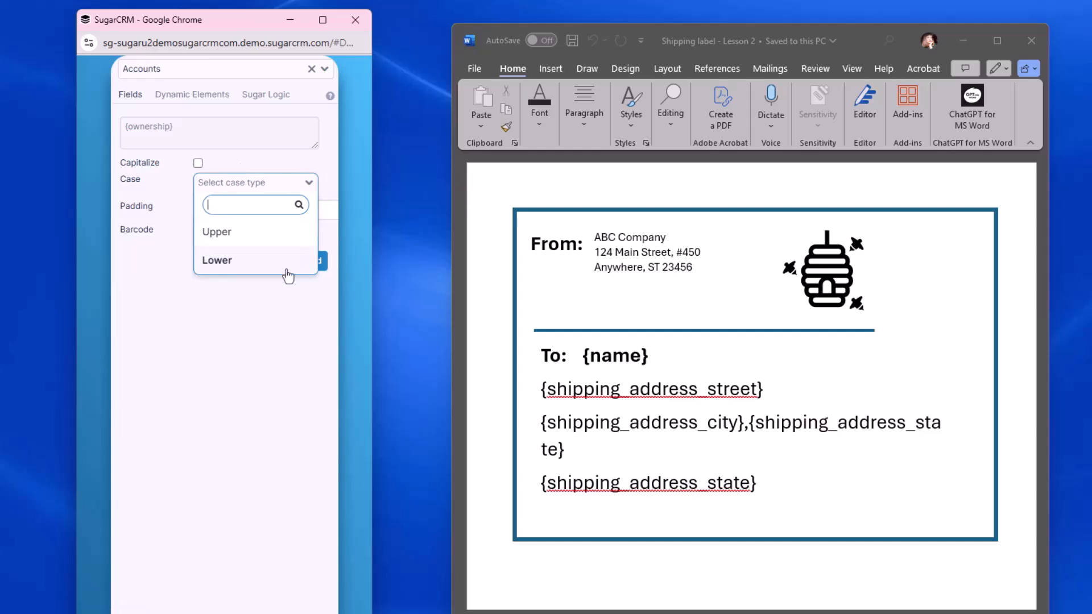
click(330, 193)
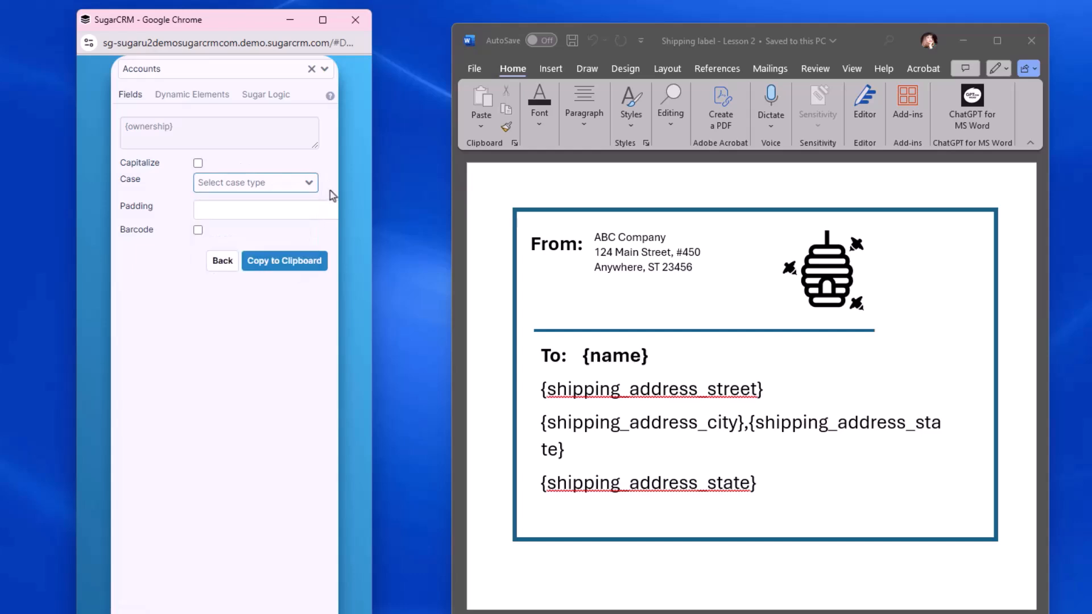
click(305, 212)
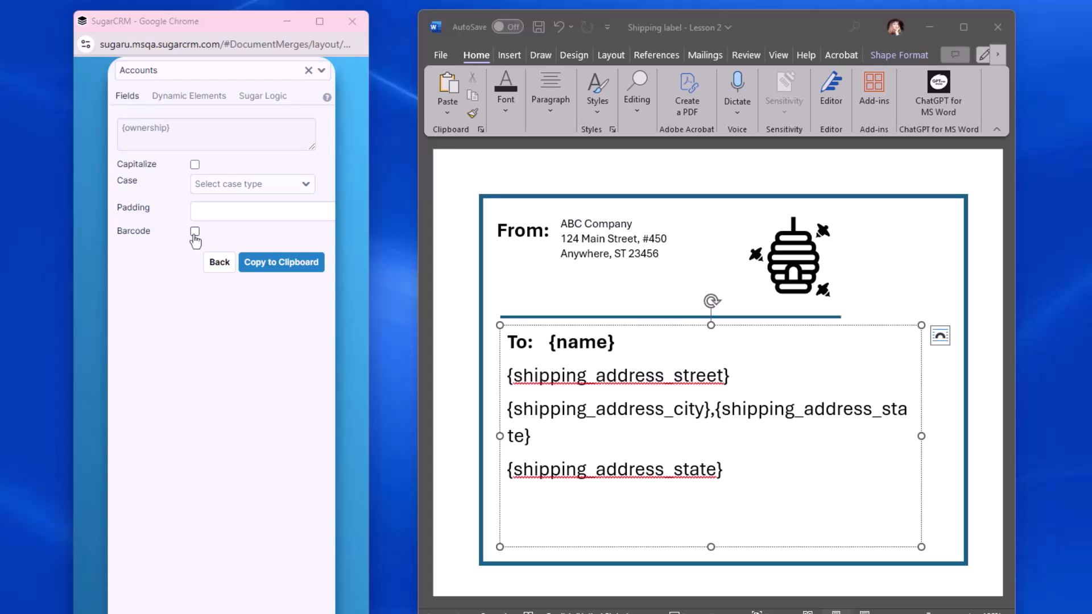
click(195, 232)
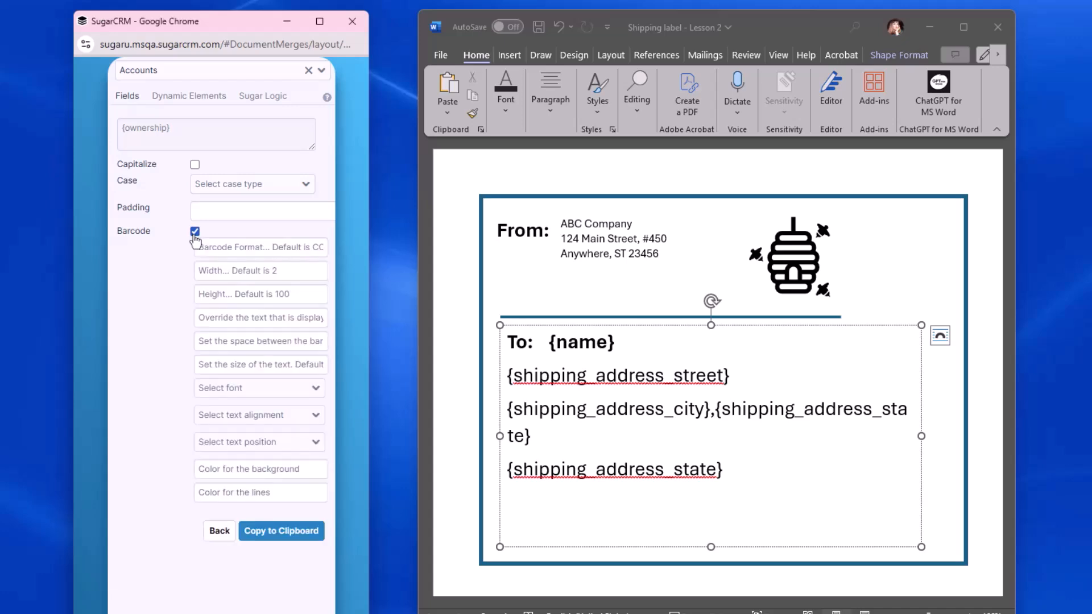
click(195, 232)
Step: Return to the field list, search for "date" and open the options of the Date Created field
click(219, 266)
drag(154, 159, 71, 158)
text(date)
click(314, 189)
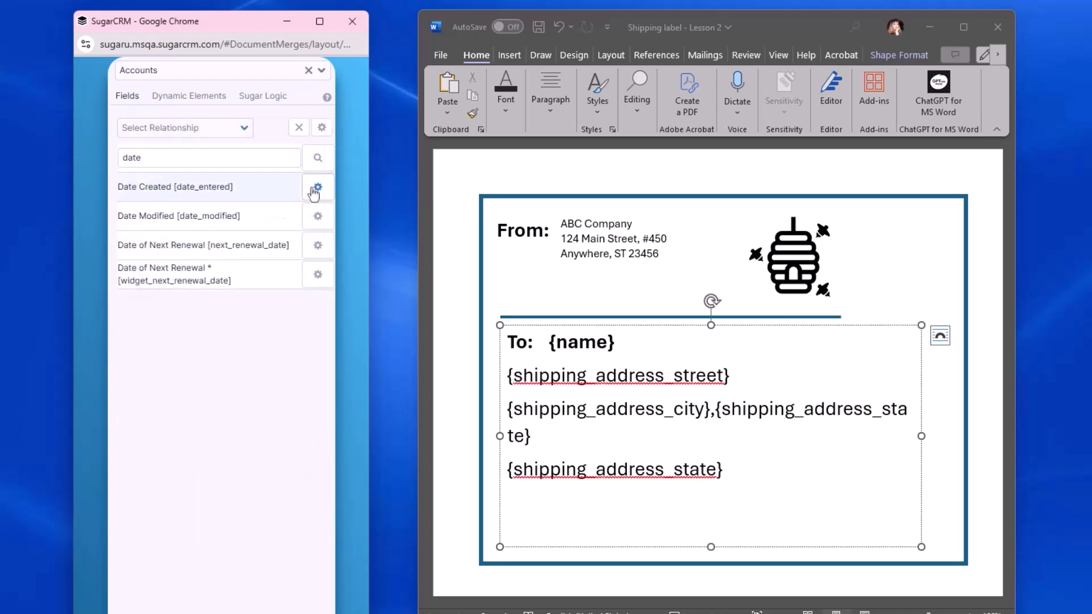
Step: Examine the available date formats and the custom date option for the Date Created field
click(283, 166)
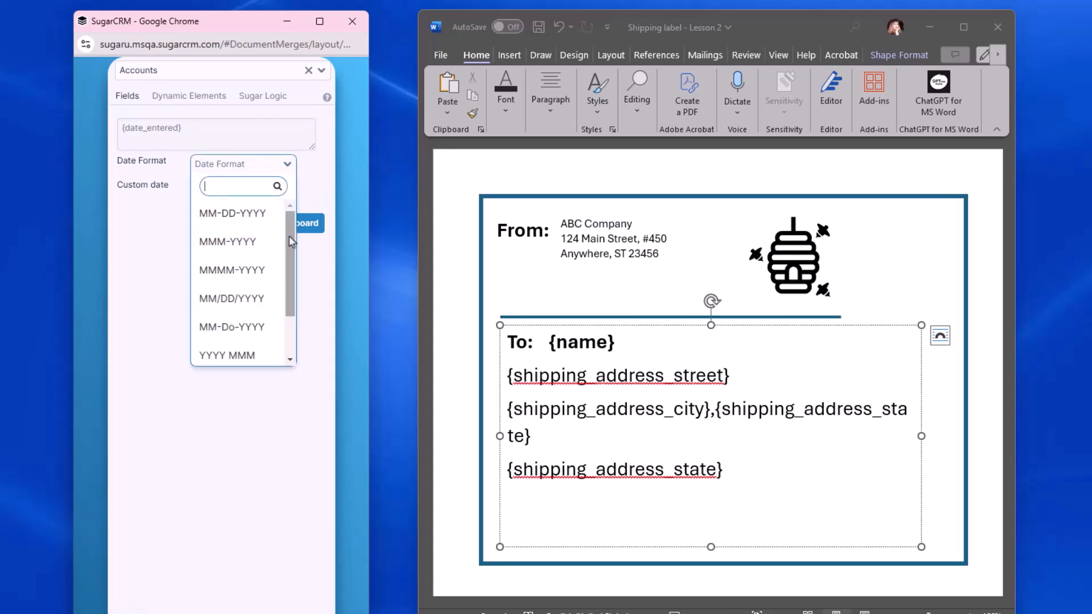
drag(288, 236, 283, 335)
click(317, 170)
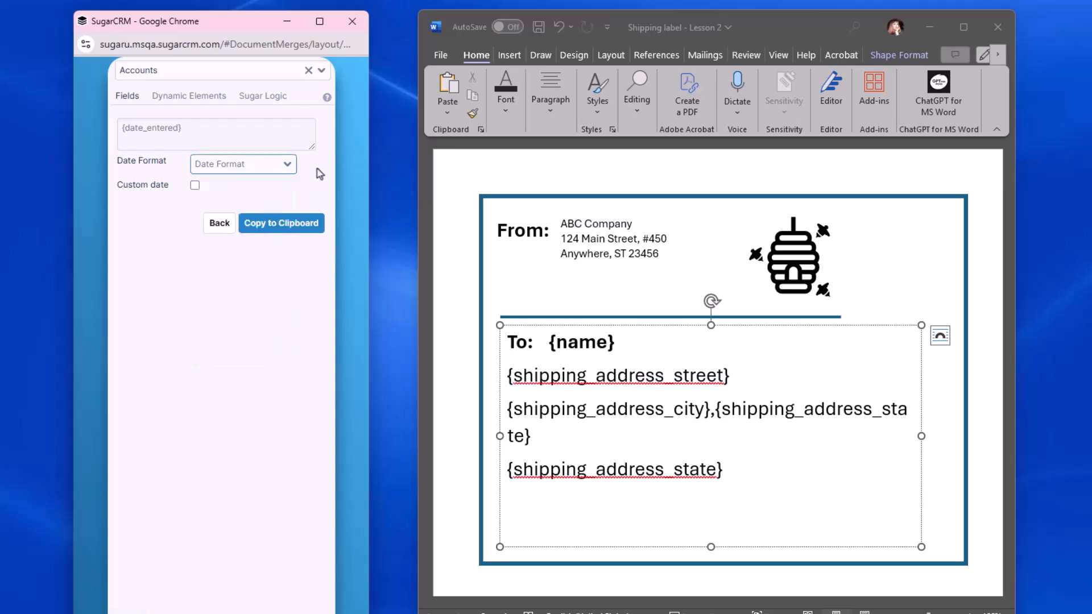
click(194, 186)
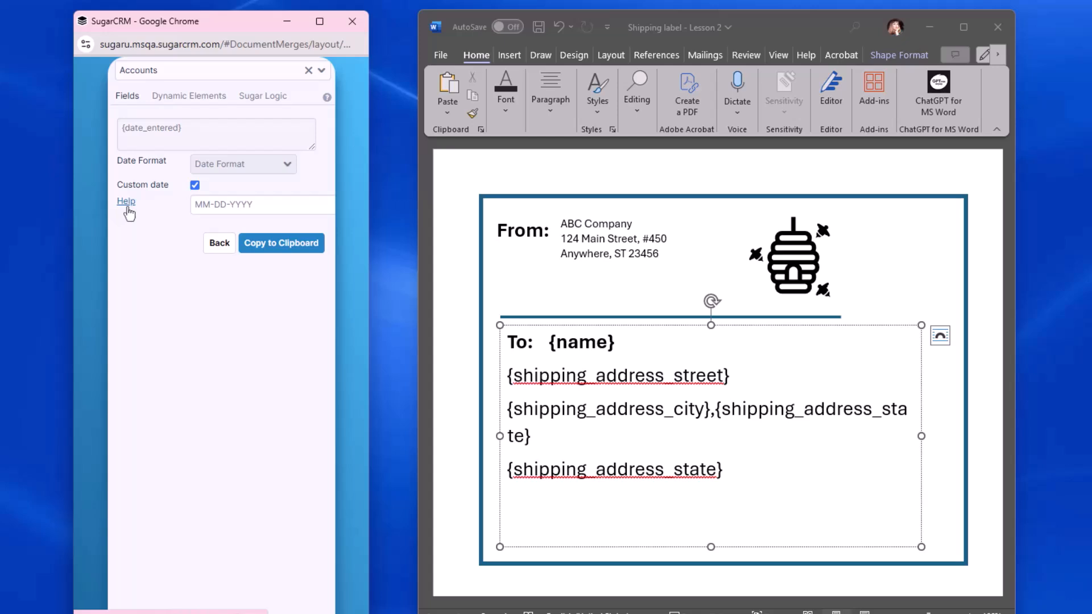
Step: Set the Date Created format to MM-DD-YYYY, copy its tag and paste it on a new line below {shipping_address_state}
click(261, 164)
click(259, 212)
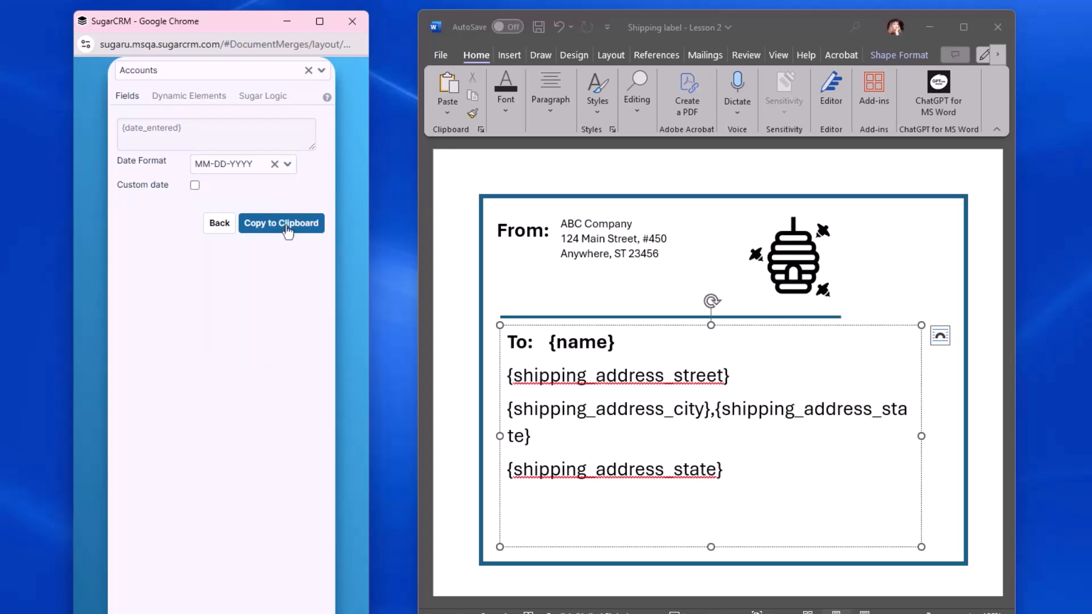
click(287, 227)
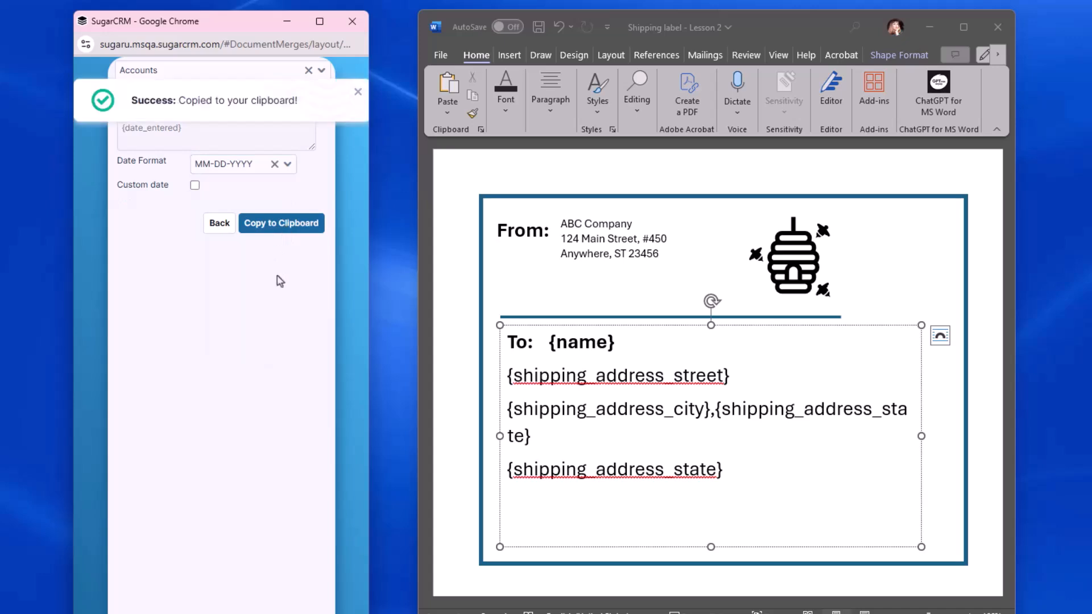
click(536, 502)
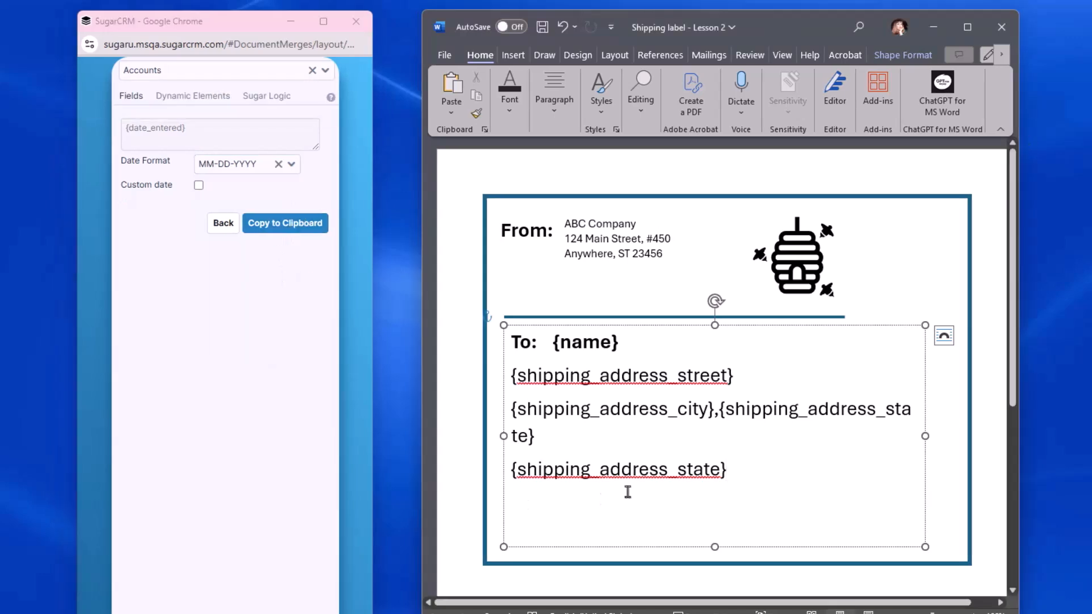
key(Return)
text({date_entered format=’MM-DD-YYYY’})
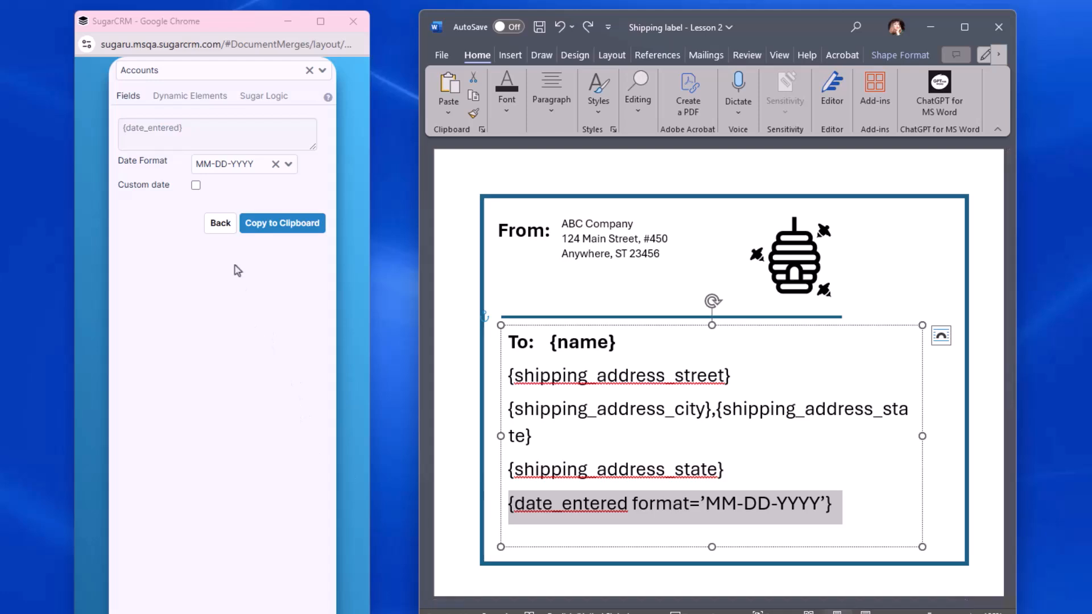
Step: Return to the Accounts field list and clear the "date" search
click(219, 234)
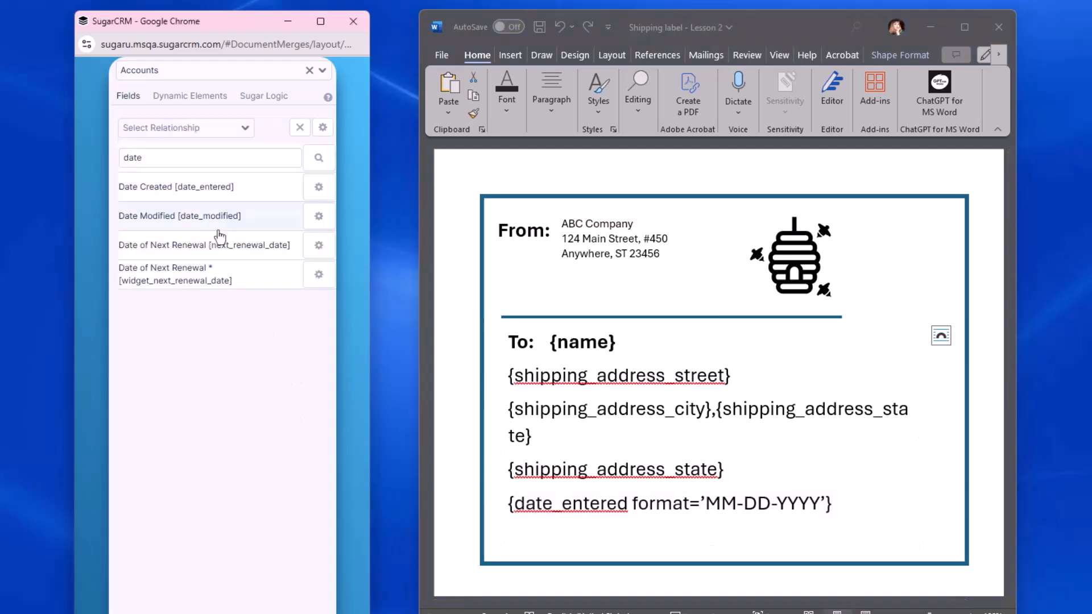
drag(158, 157, 93, 154)
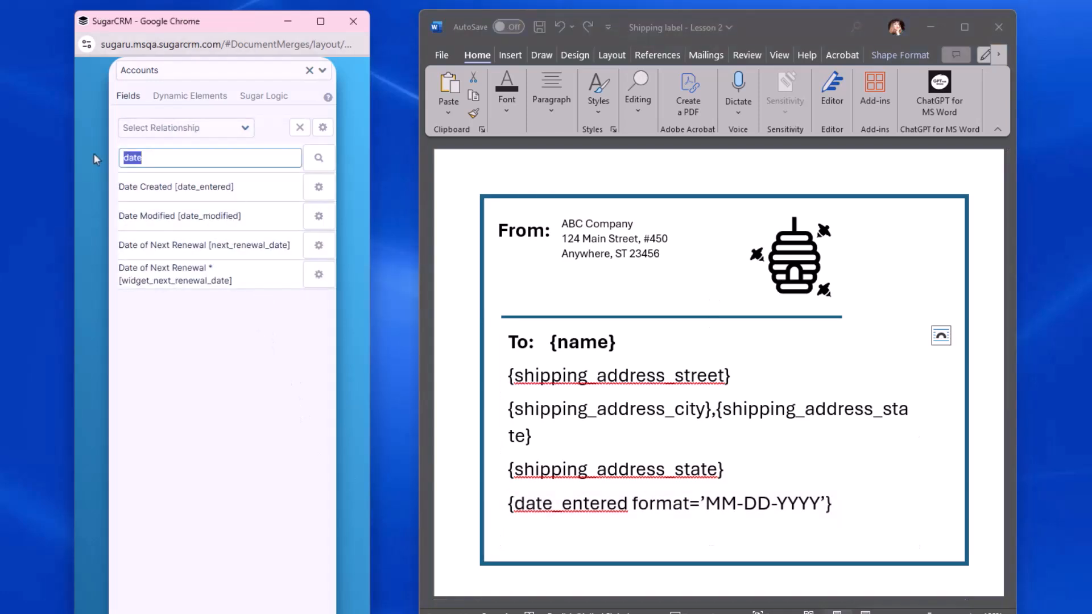
key(BackSpace)
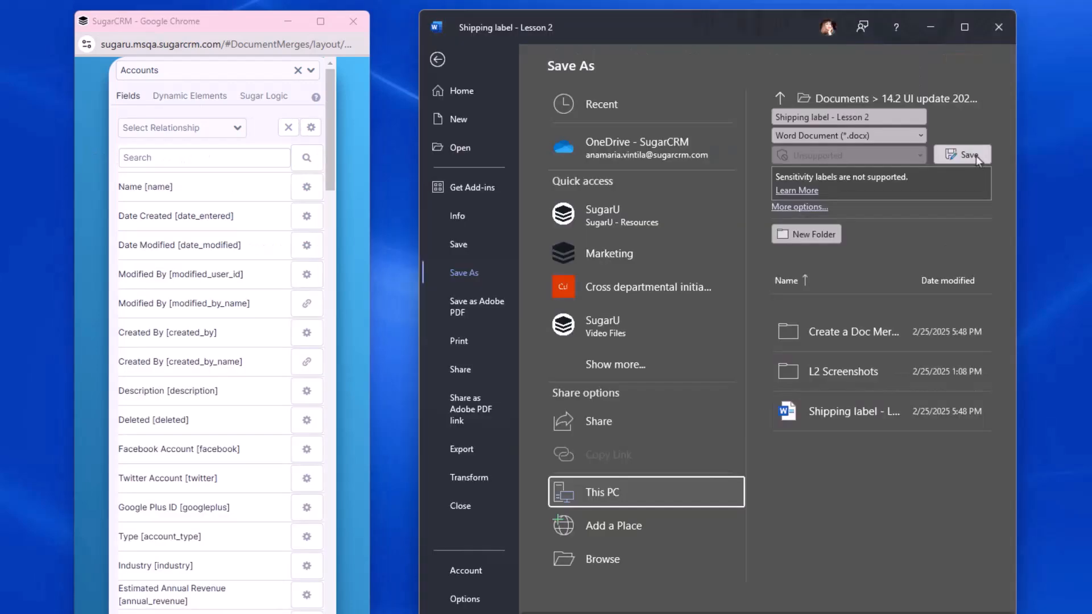
click(975, 157)
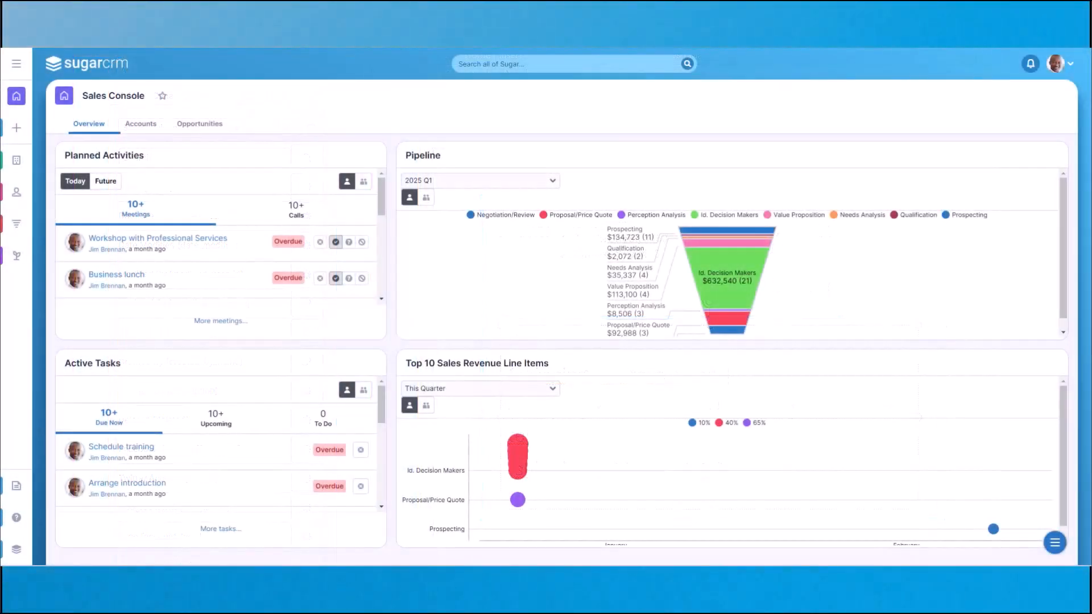
Step: Look through the modules listed in the expanded SugarCRM navigation menu
click(16, 63)
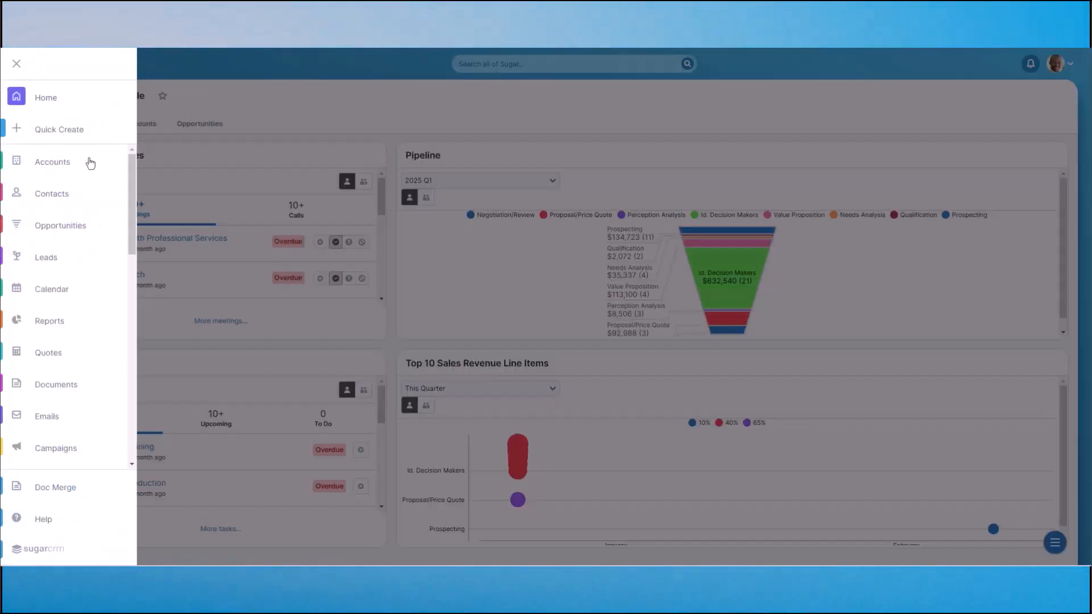
mouse_move(130, 170)
mouse_down()
mouse_move(130, 381)
mouse_move(138, 166)
mouse_up()
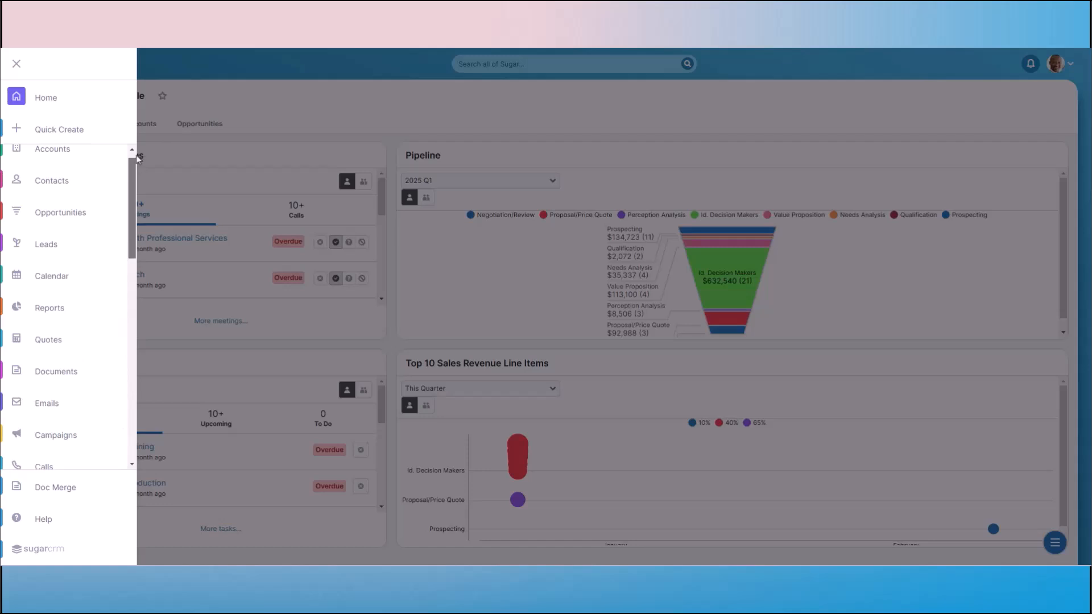
drag(137, 156, 138, 148)
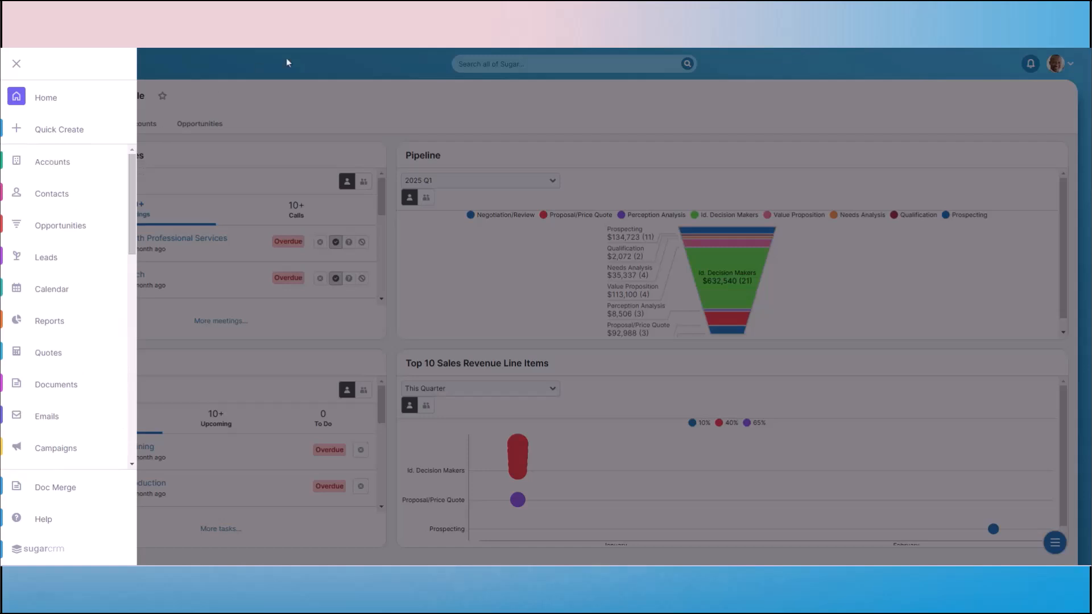
click(396, 79)
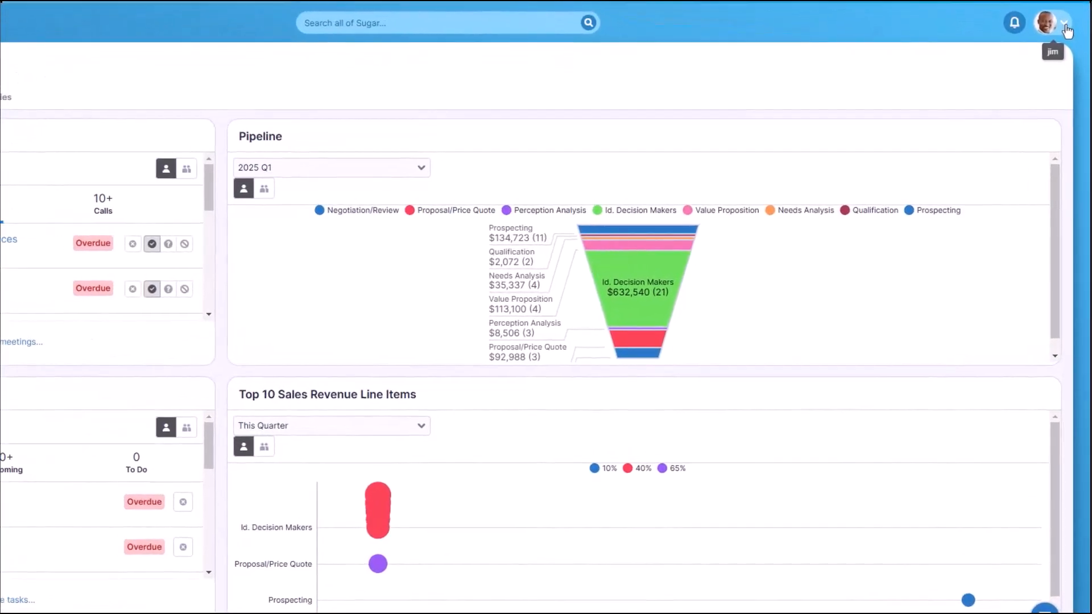
Step: In the user profile's advanced layout options, move Document Templates from the hidden modules to just below Documents in the available modules, and save
click(1069, 57)
click(975, 94)
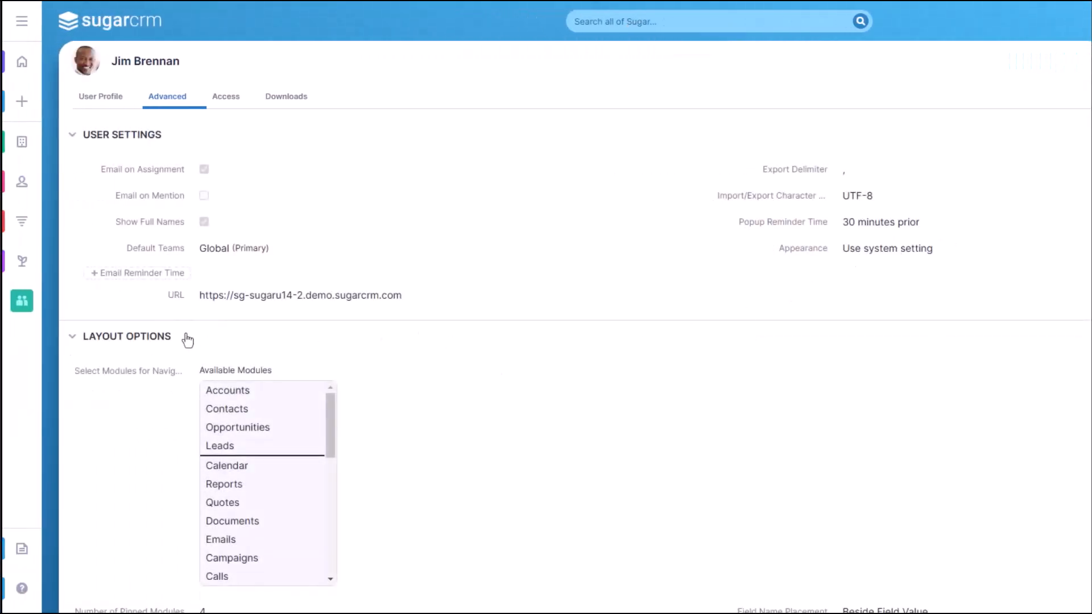
click(71, 369)
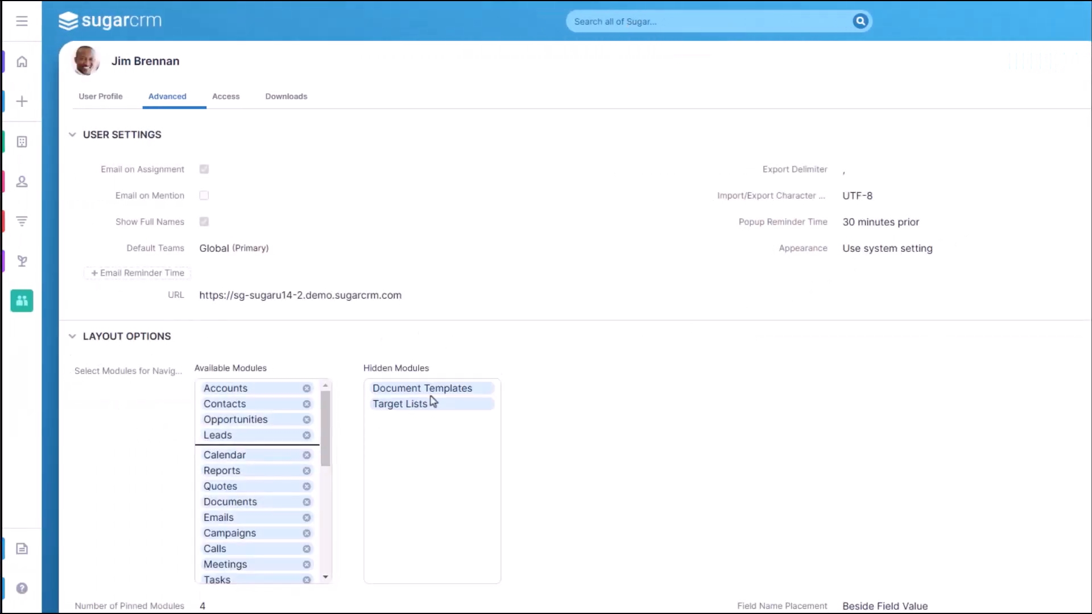
drag(419, 387, 228, 512)
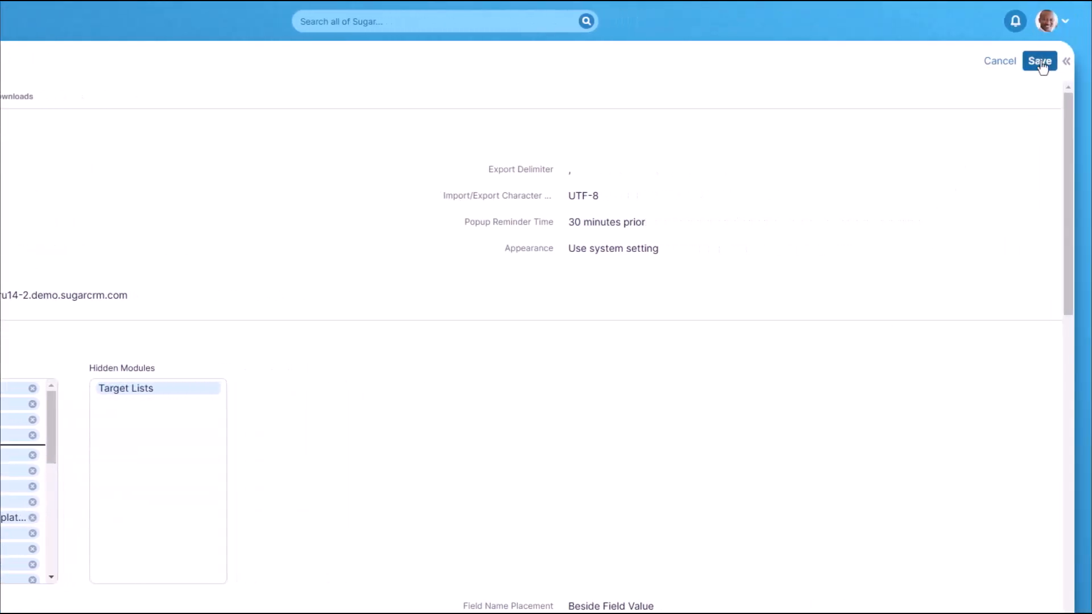
click(1039, 61)
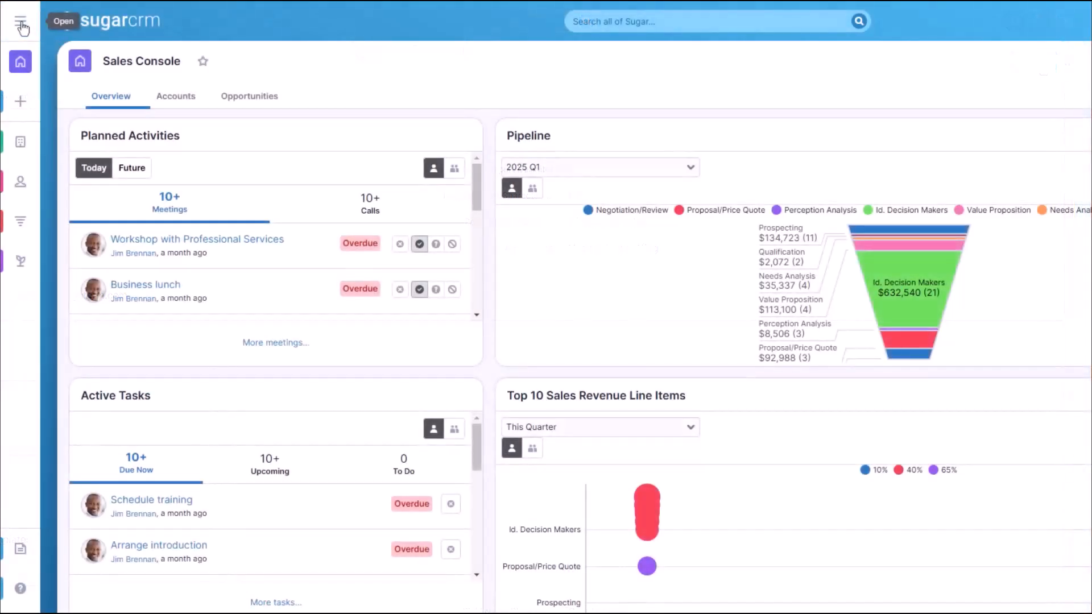
Step: Create a new document template and name it Spring Promotion Letter
click(20, 22)
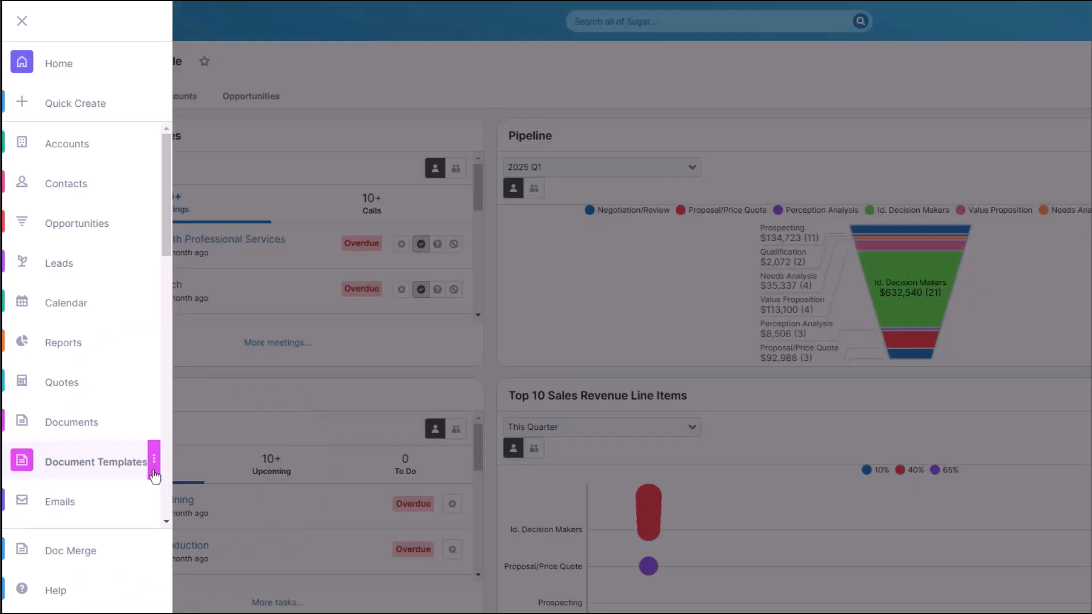
click(153, 469)
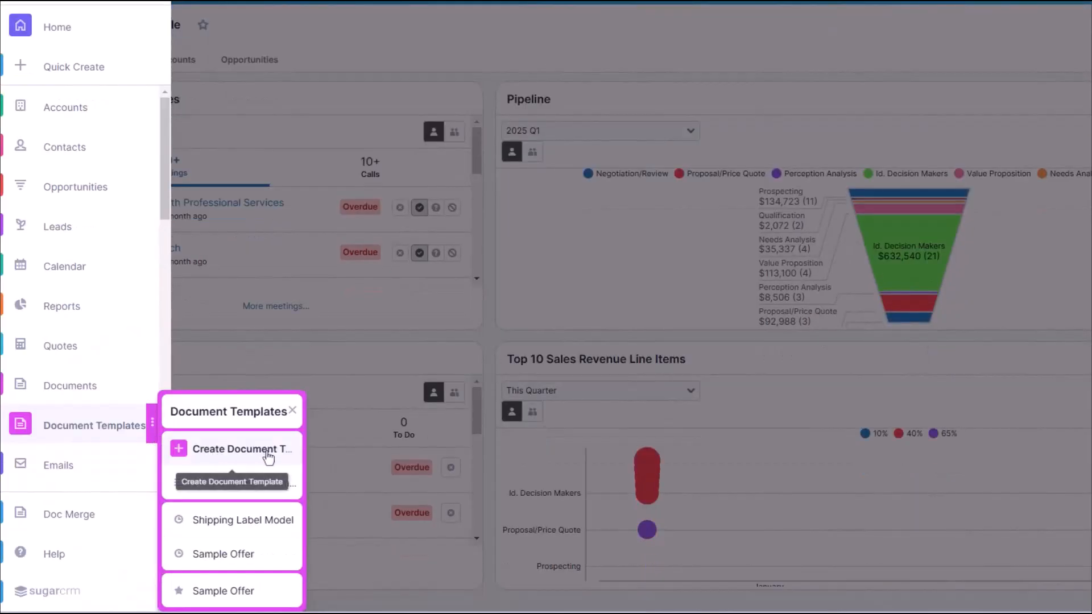
click(278, 459)
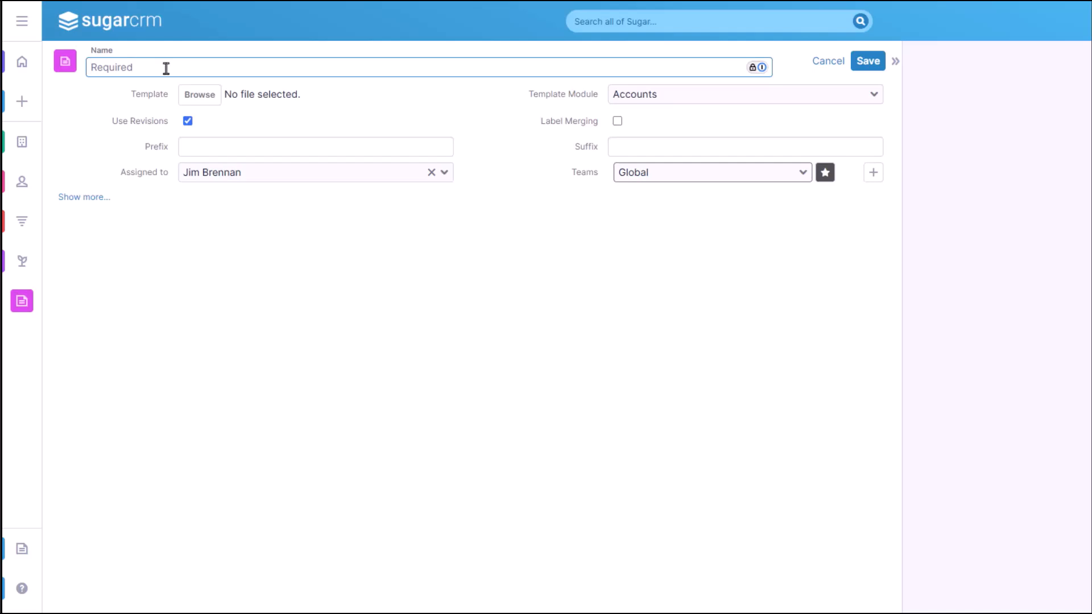
text(Spring Promotion Letter)
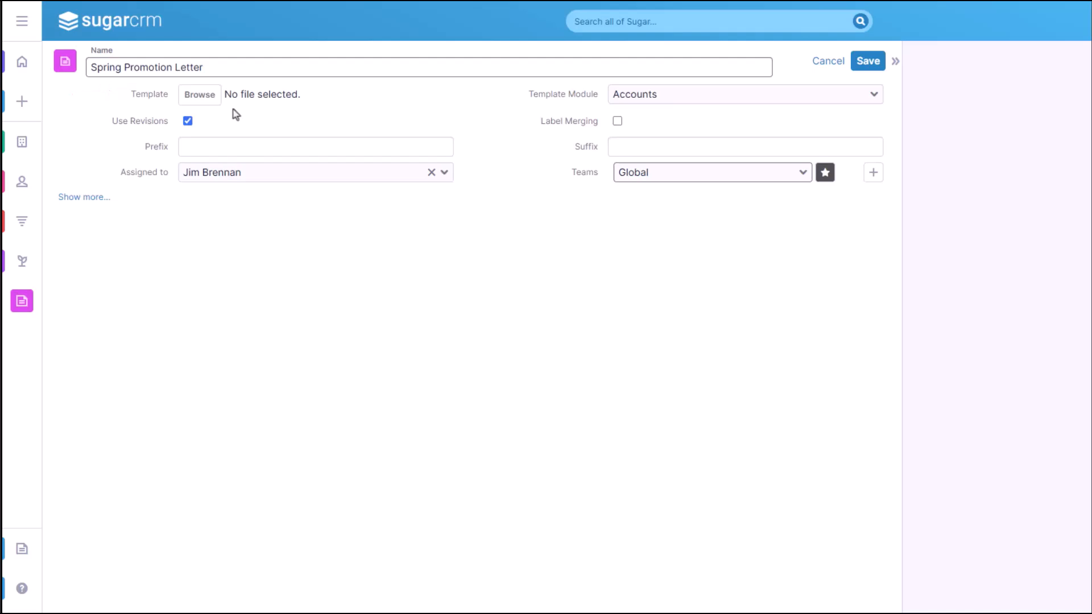
Step: Attach the Spring Promotion Letter Word file as the template and choose Accounts as the template module
click(200, 94)
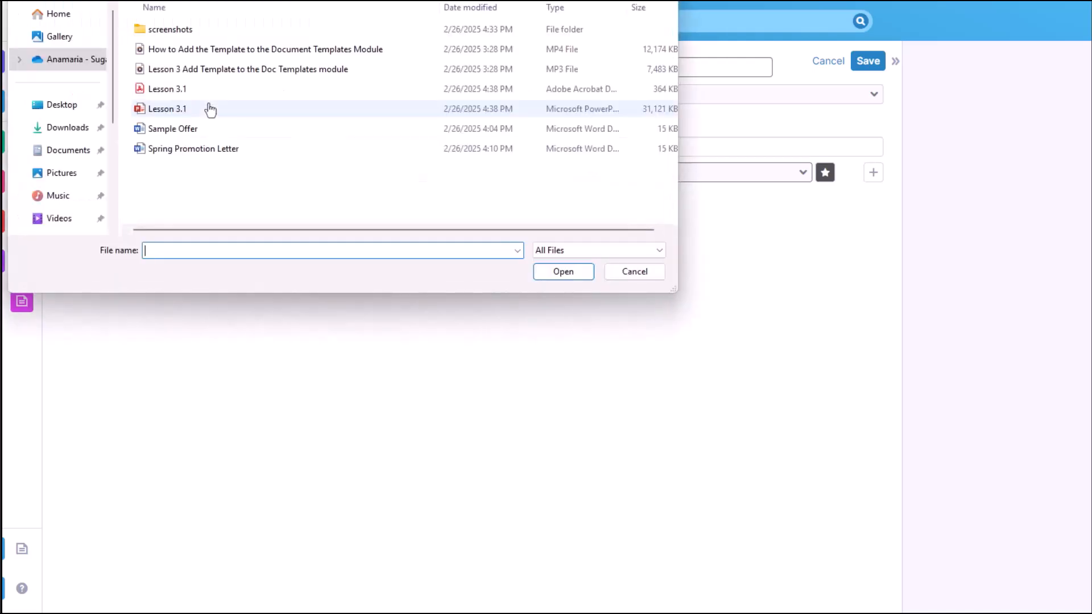
click(171, 149)
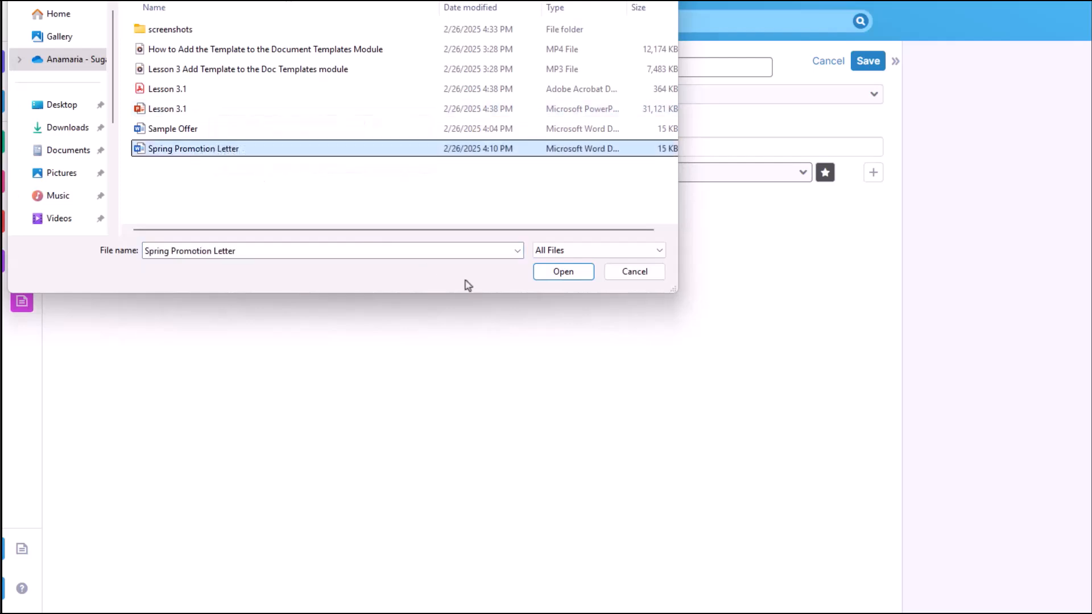
click(563, 277)
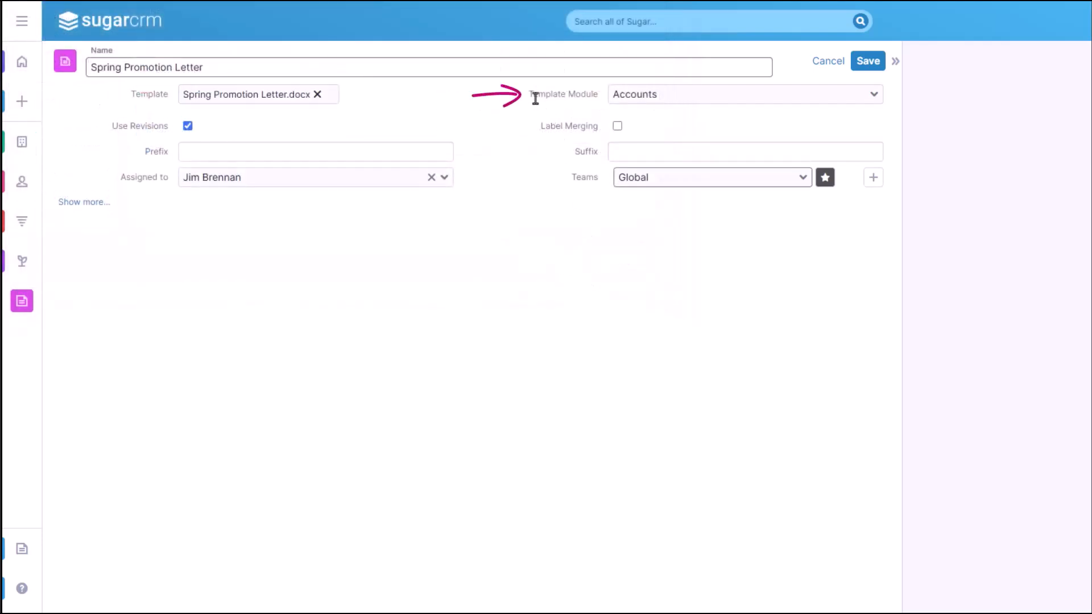
click(859, 100)
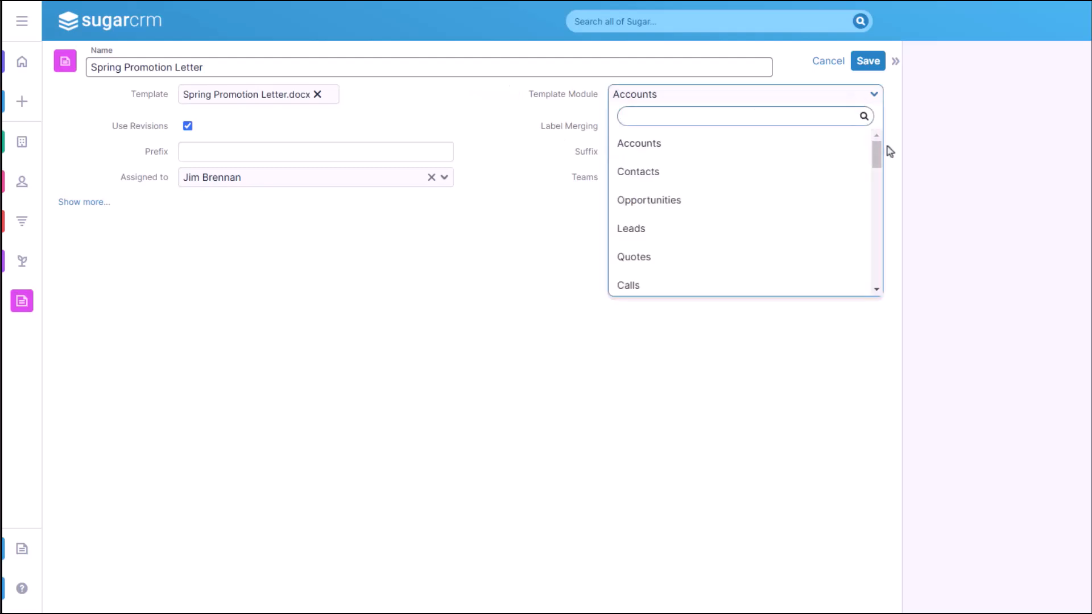
mouse_move(876, 152)
mouse_down()
mouse_move(872, 220)
mouse_move(877, 151)
mouse_up()
click(824, 146)
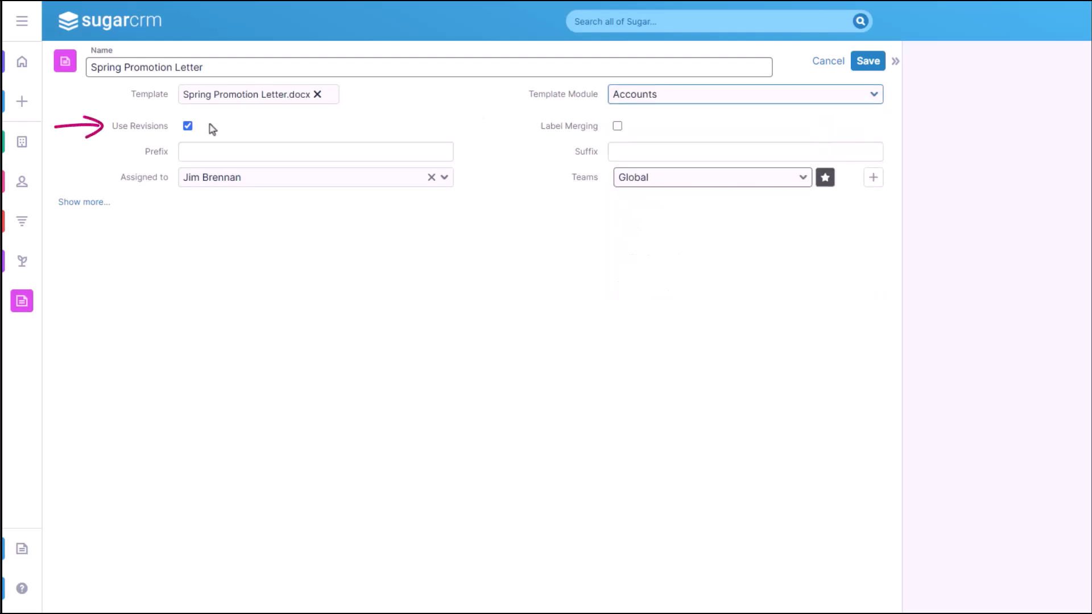
Step: Leave Use Revisions enabled, set the prefix to Sales and the suffix to _training use, and save the template
click(188, 126)
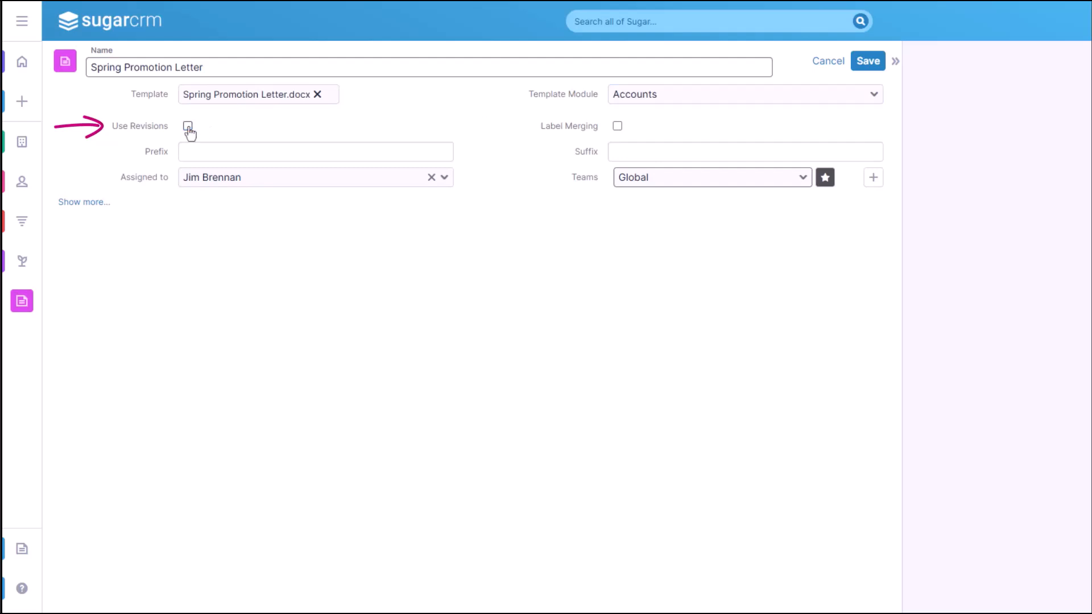
click(188, 126)
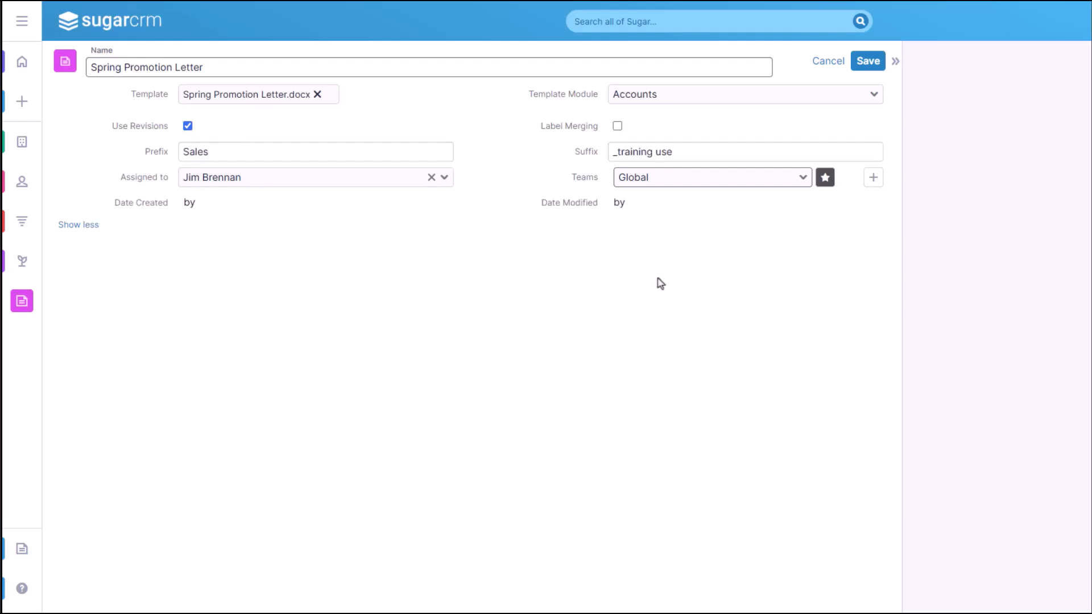
click(865, 63)
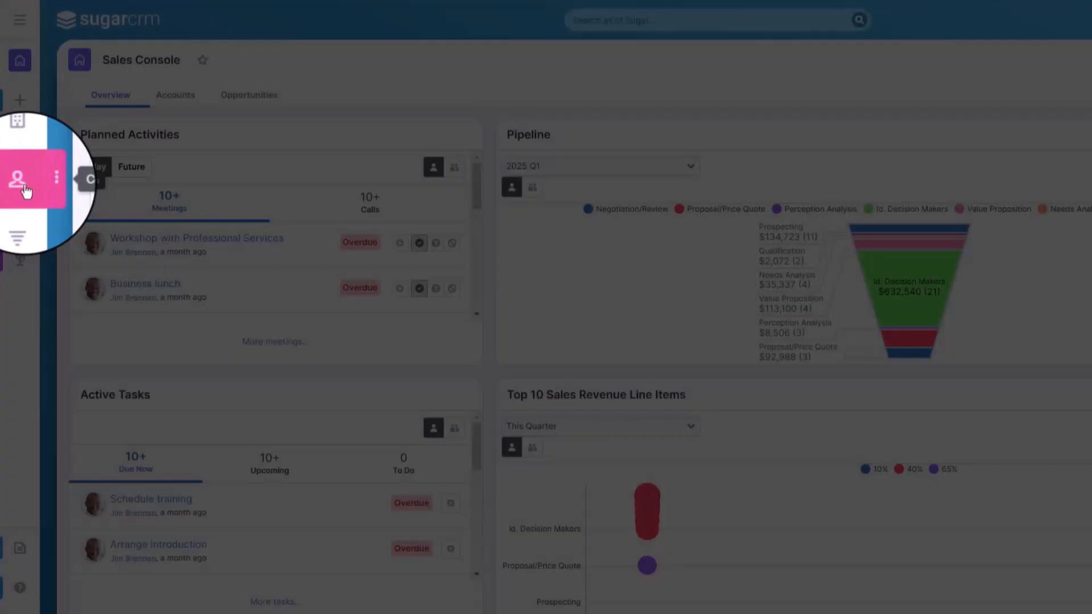
Step: Open the first contact's record in Contacts and run Doc Merge on it with the Spring Promotion Letter template
click(25, 189)
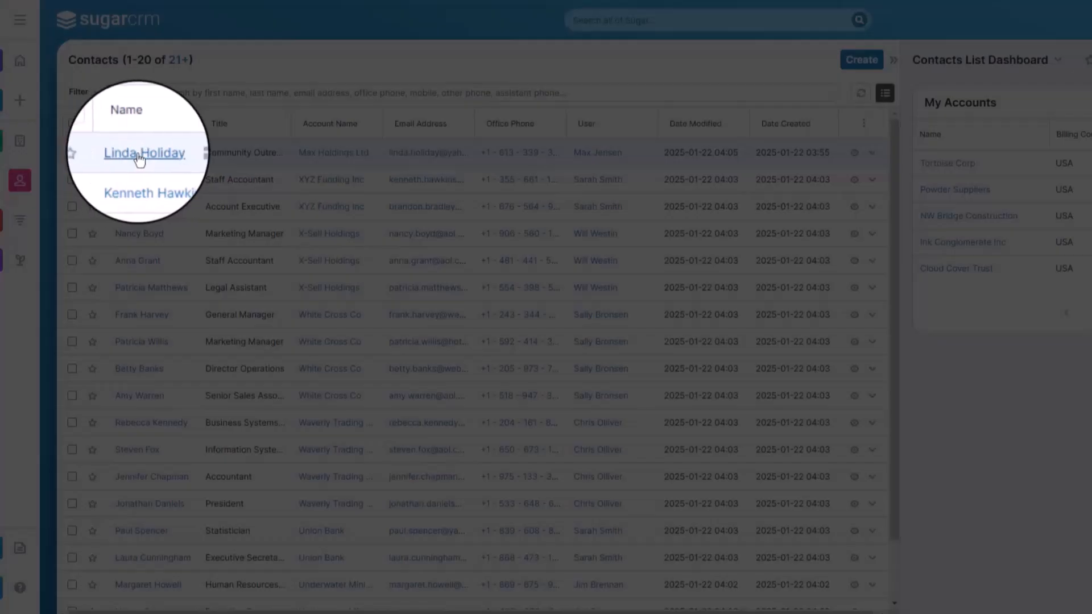
click(137, 153)
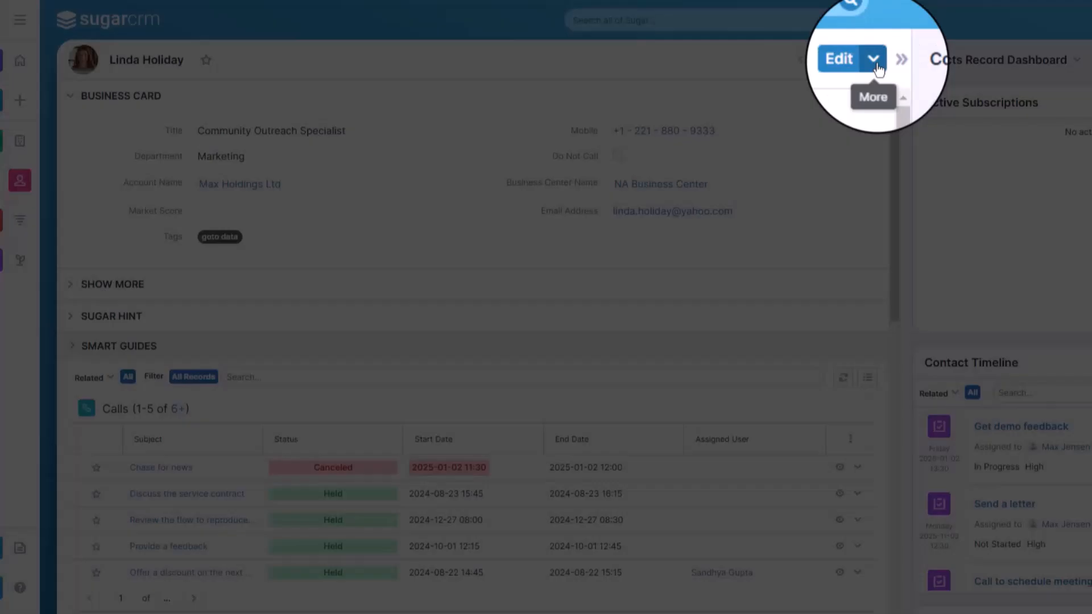
click(875, 62)
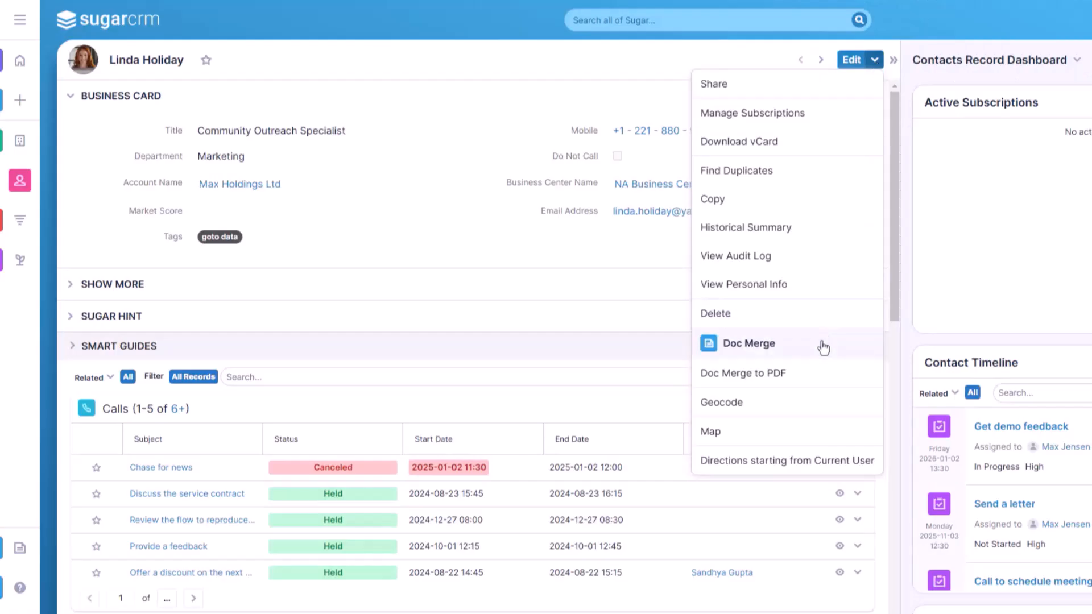
click(822, 347)
click(63, 147)
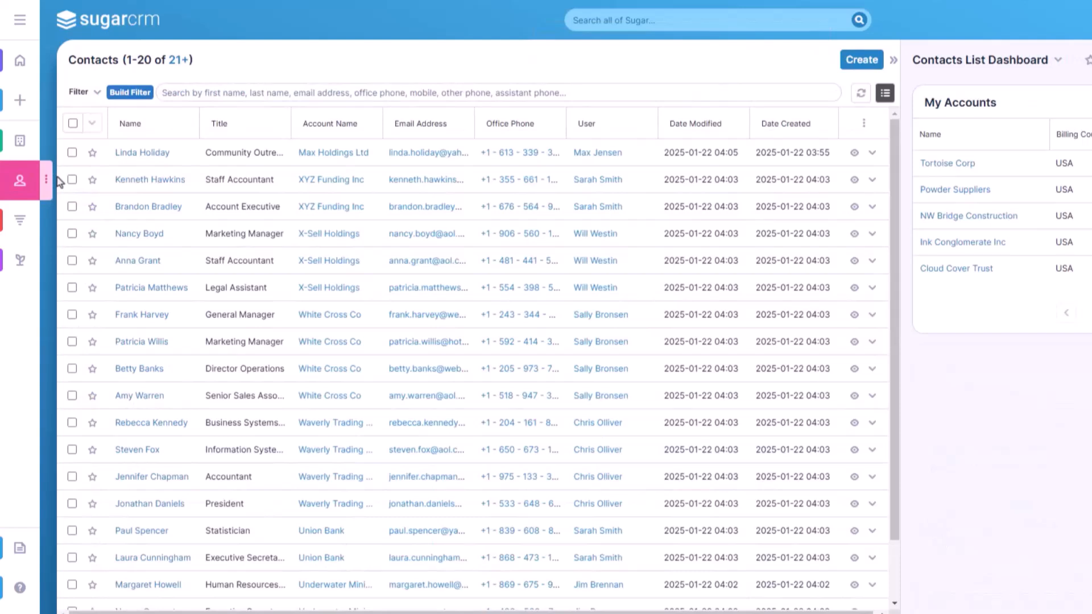
Step: Select the second, fourth and seventh contacts in the list and run Doc Merge to PDF with the Spring Promotion Letter template
click(72, 179)
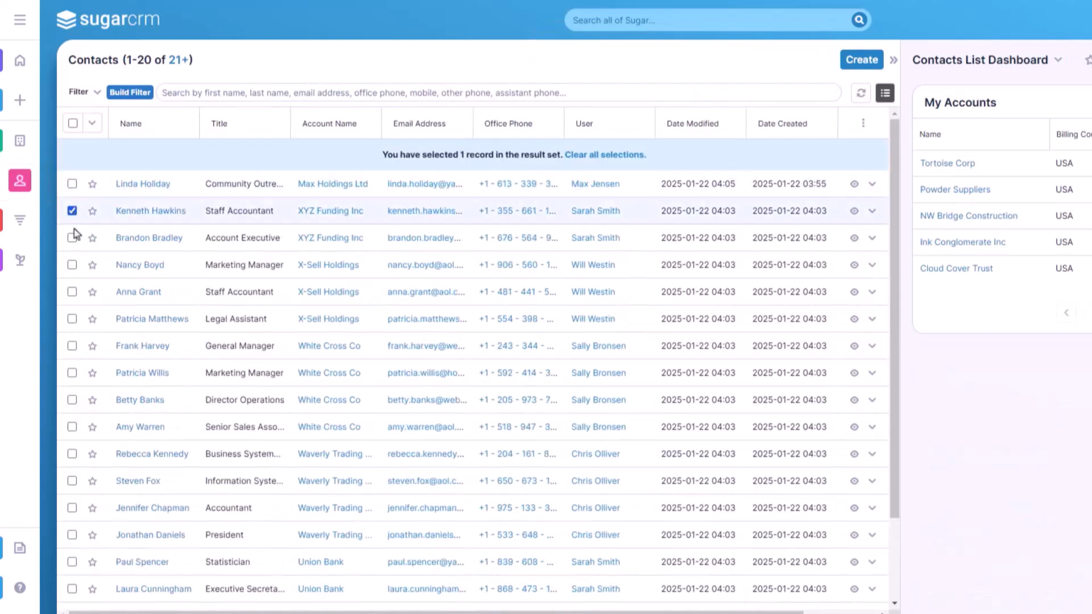
click(72, 266)
click(72, 345)
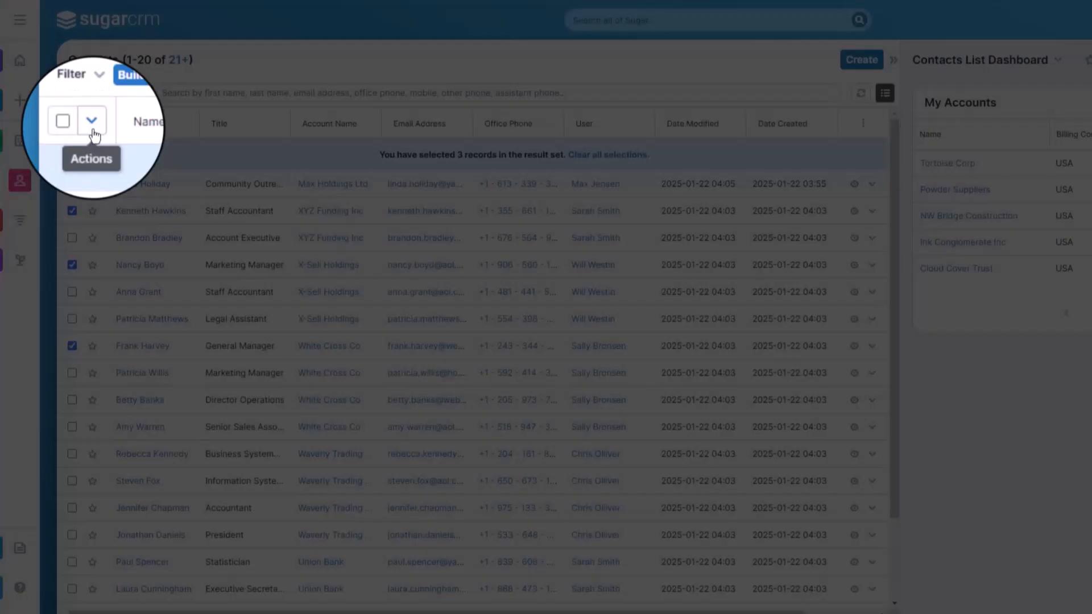
click(92, 125)
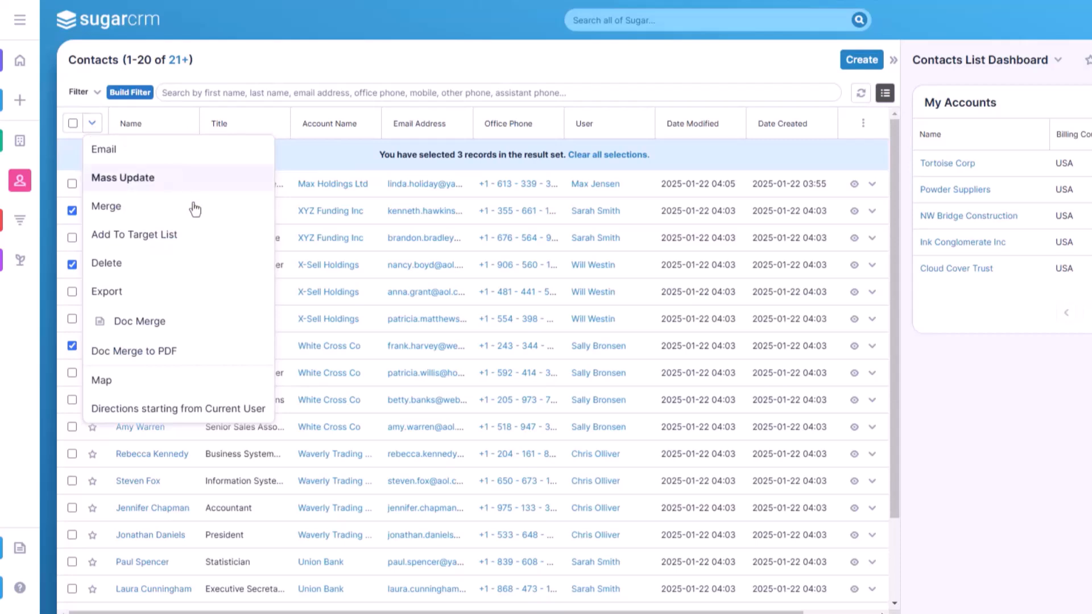
click(212, 353)
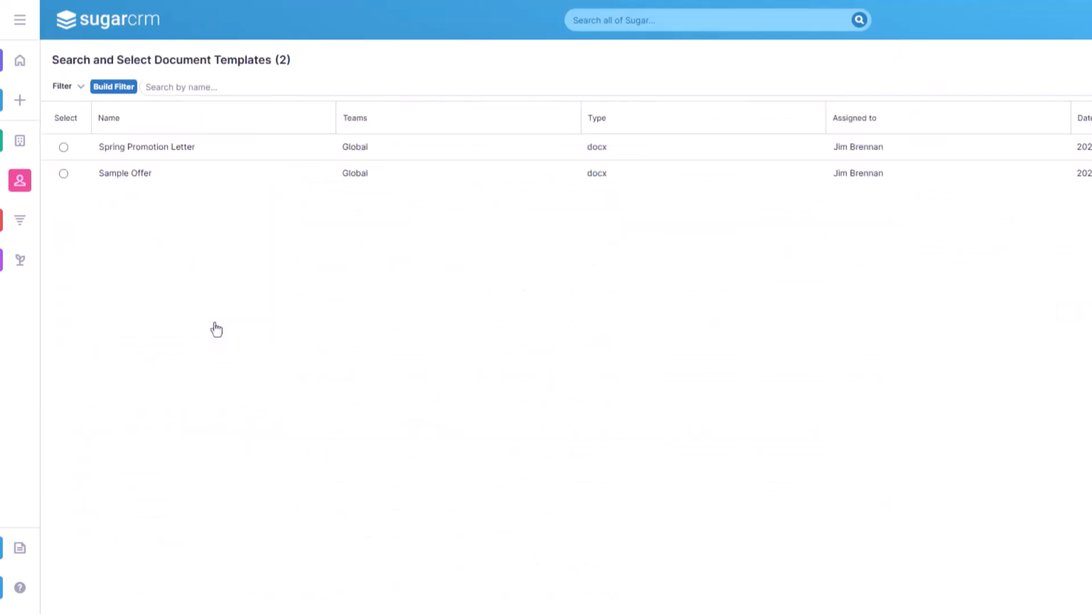
click(63, 147)
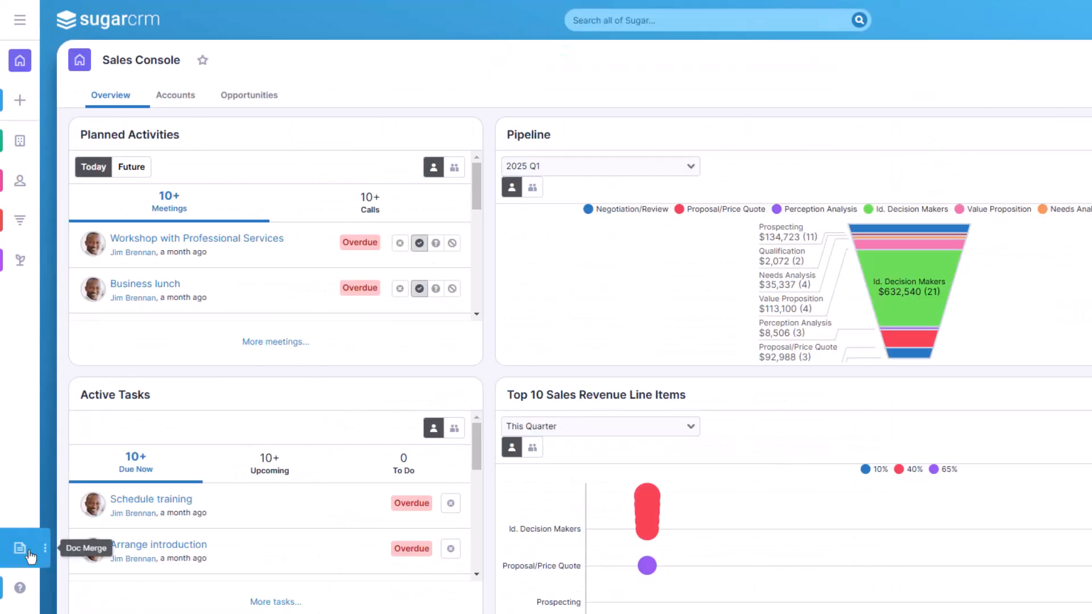
Step: Open the finished Spring Promotion Letter MultiMerge document from the Doc Merge results
click(29, 554)
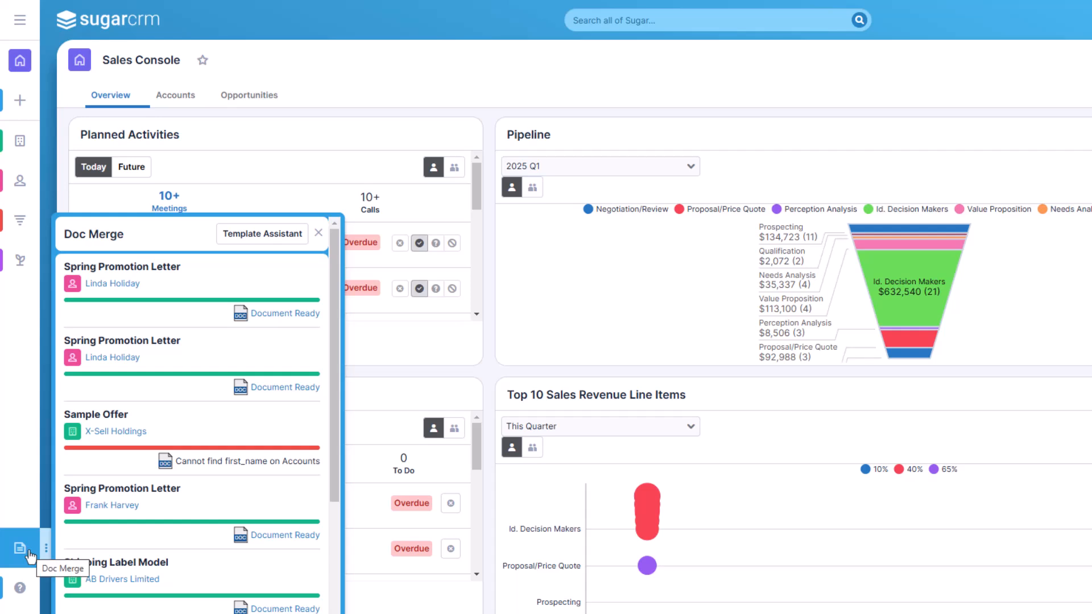
scroll(174, 536, down, 4)
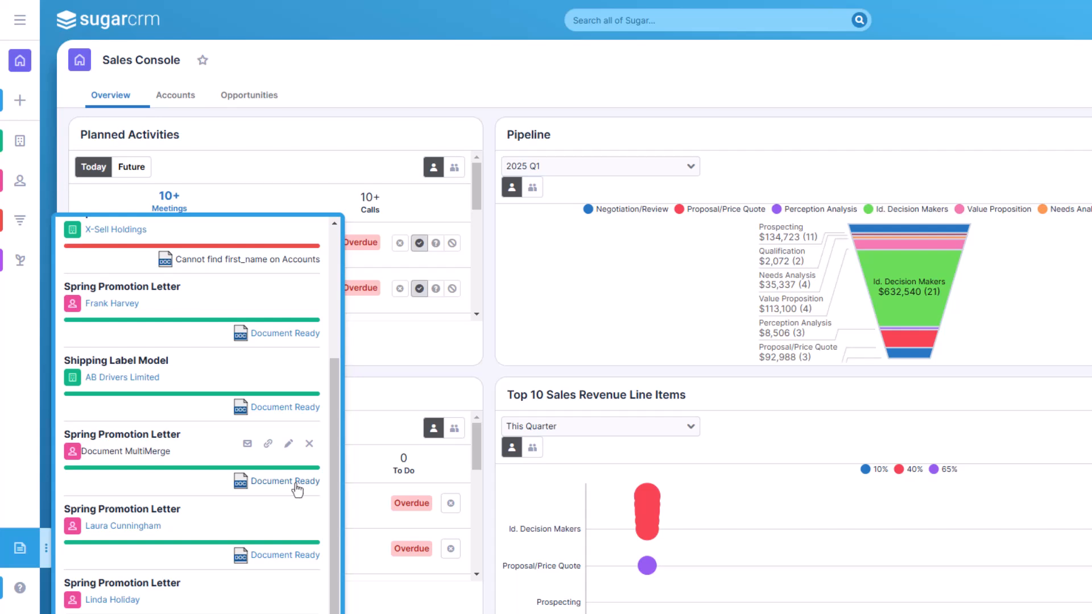
click(295, 483)
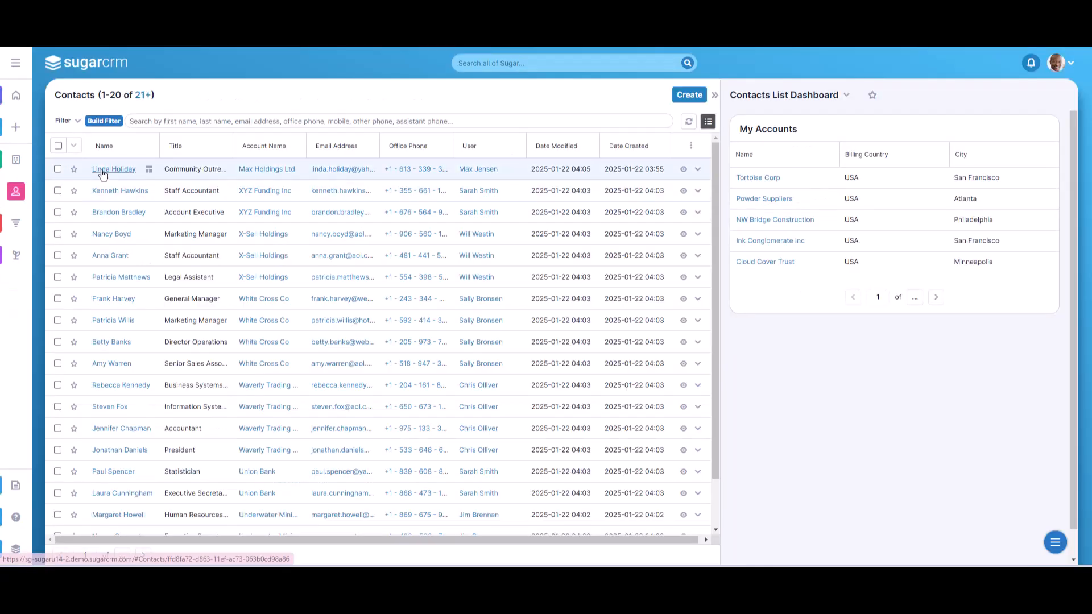
Step: Open the first contact's record and view the merged Spring Promotion Letter PDF among its related documents
click(108, 168)
scroll(386, 244, down, 10)
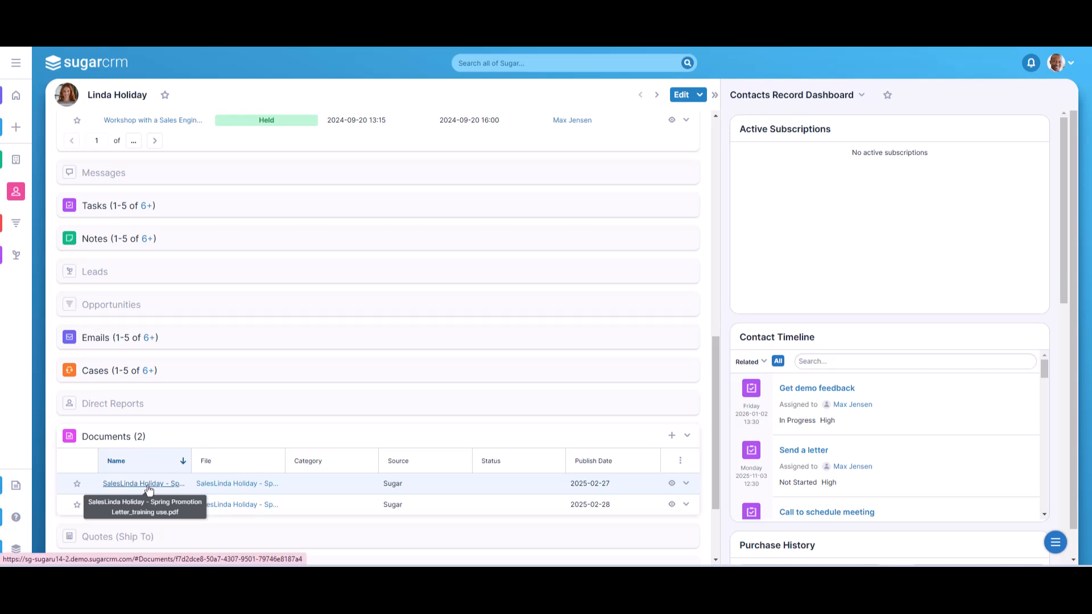
click(149, 488)
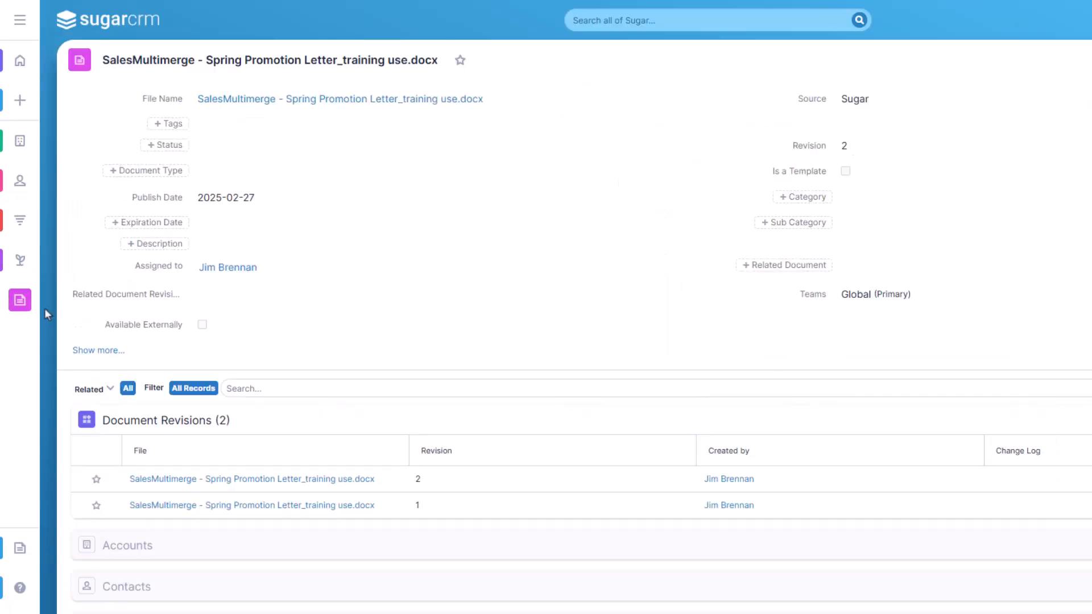
Step: Go to the Documents module and open the first merged Spring Promotion Letter .docx record in the list
click(23, 314)
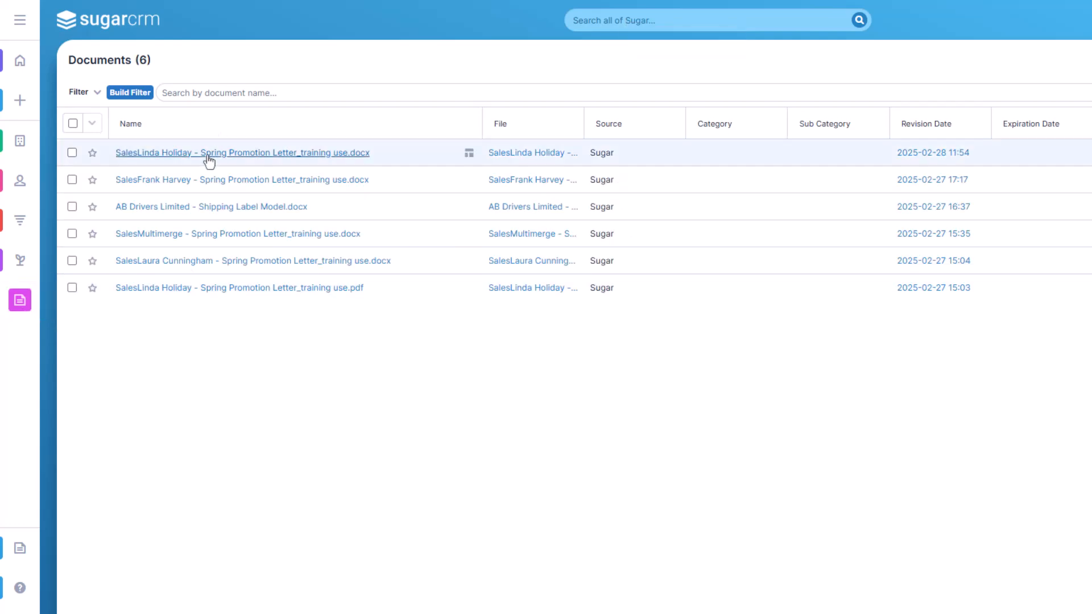
click(209, 154)
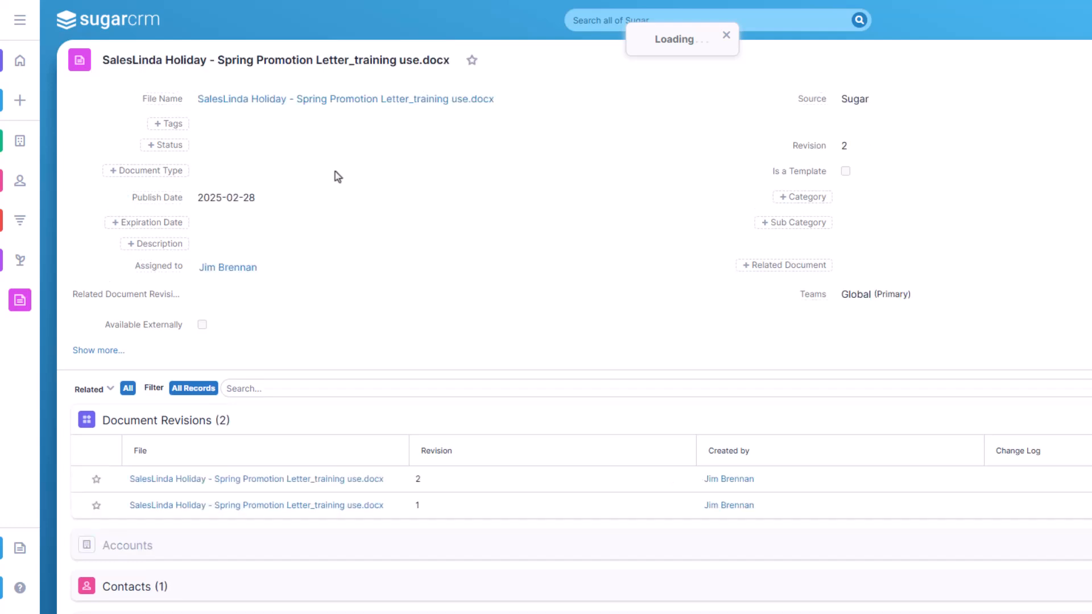